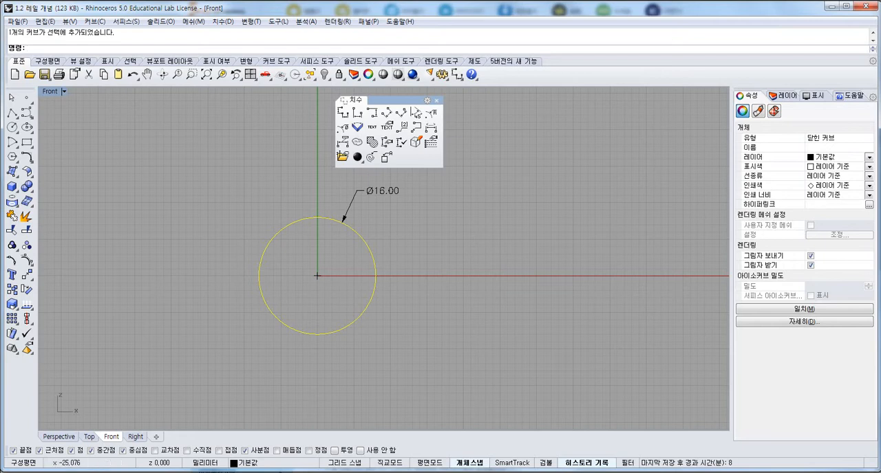
Offset the 16 mm diameter circle outward by 1.8 mm to create a concentric outer ring curve.
{"action": "left_click", "coordinate": [26, 157]}
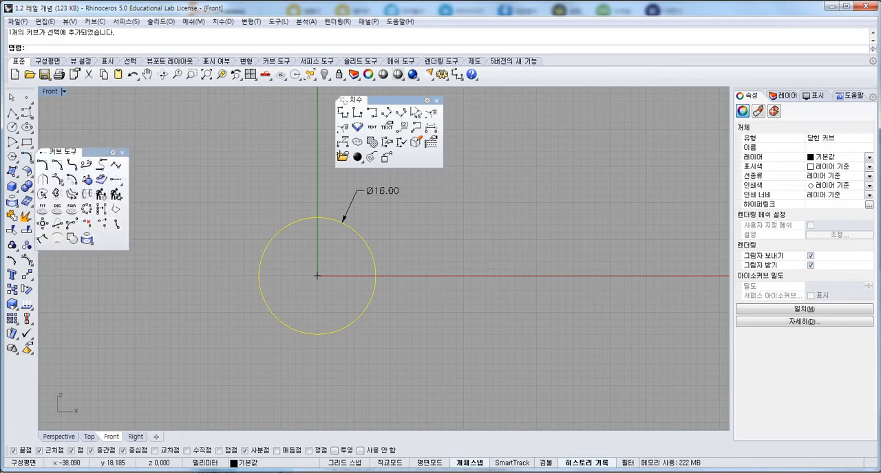
{"action": "left_click_drag", "start_coordinate": [85, 152], "coordinate": [103, 147]}
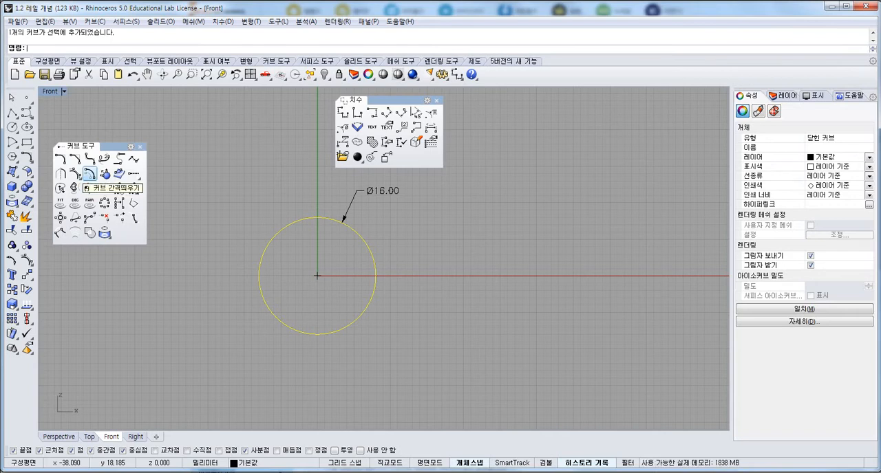
{"action": "left_click", "coordinate": [89, 175]}
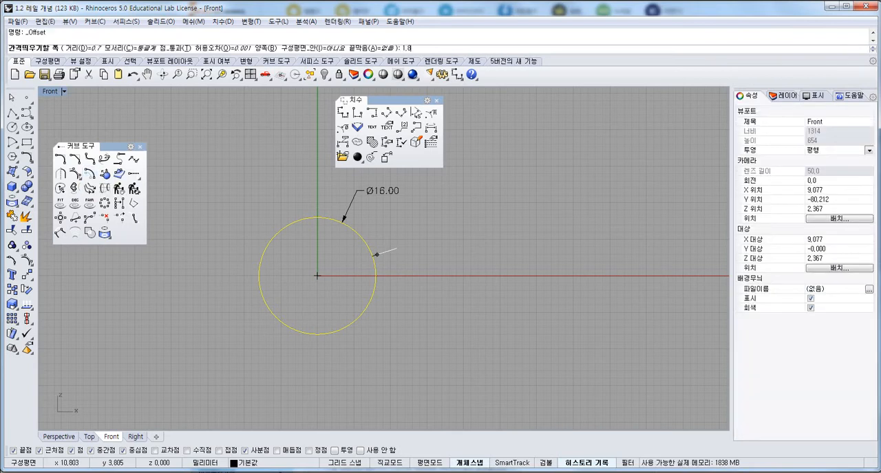
{"action": "type", "text": "1.8"}
{"action": "key", "text": "Return"}
{"action": "left_click", "coordinate": [409, 263]}
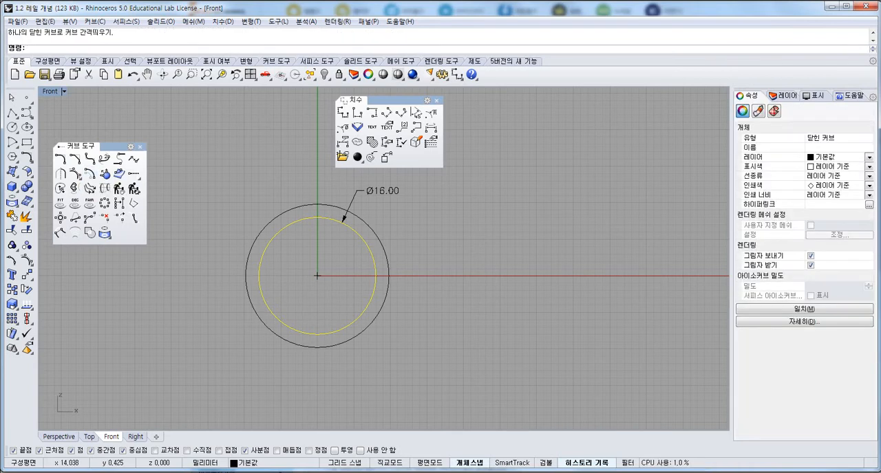
Select both concentric circles and display their edit points for inspection, hiding them again when done.
{"action": "key", "text": "ctrl+a"}
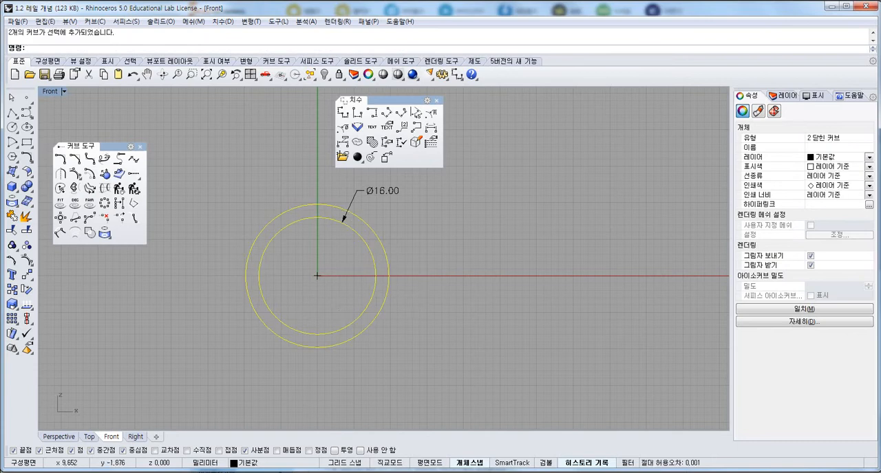
{"action": "left_click", "coordinate": [406, 272]}
{"action": "left_click_drag", "start_coordinate": [407, 271], "coordinate": [369, 280]}
{"action": "left_click_drag", "start_coordinate": [413, 100], "coordinate": [512, 128]}
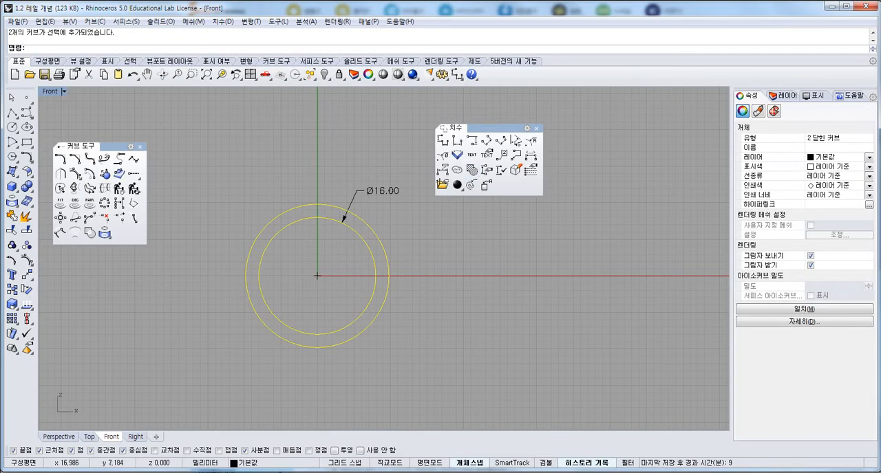
{"action": "left_click", "coordinate": [427, 265]}
{"action": "left_click_drag", "start_coordinate": [397, 266], "coordinate": [350, 258]}
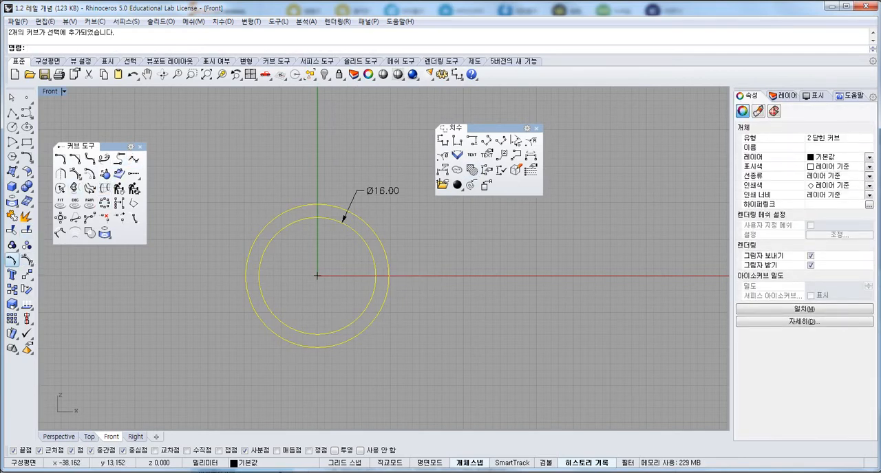
{"action": "left_click", "coordinate": [11, 261]}
{"action": "key", "text": "Escape"}
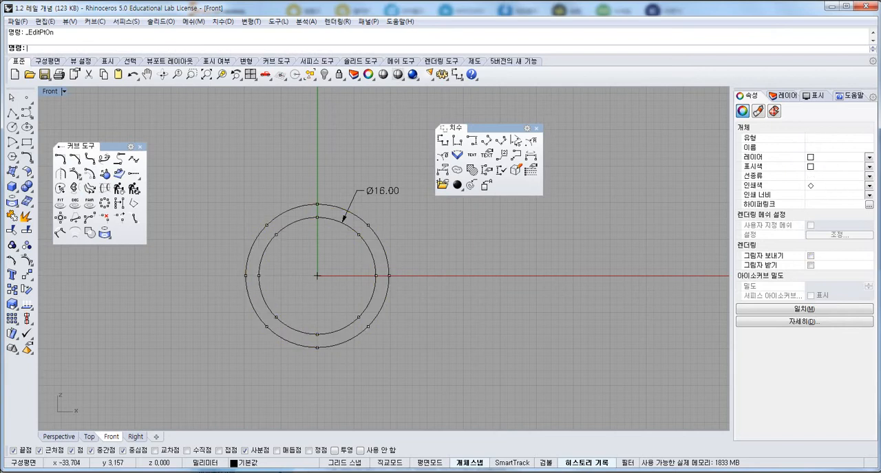
{"action": "key", "text": "Escape"}
Try pulling the outer circle's top control point straight up, undo the move, and hide the control points of both circles.
{"action": "left_click_drag", "start_coordinate": [289, 252], "coordinate": [211, 221]}
{"action": "left_click", "coordinate": [26, 261]}
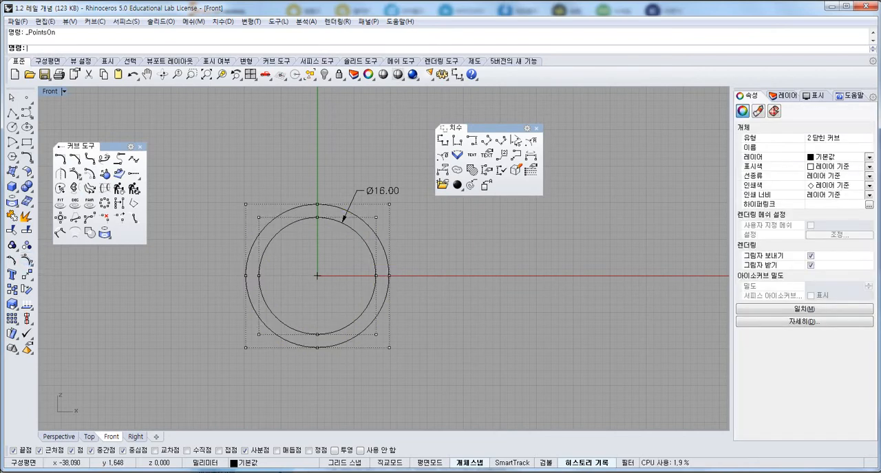
{"action": "left_click", "coordinate": [317, 204]}
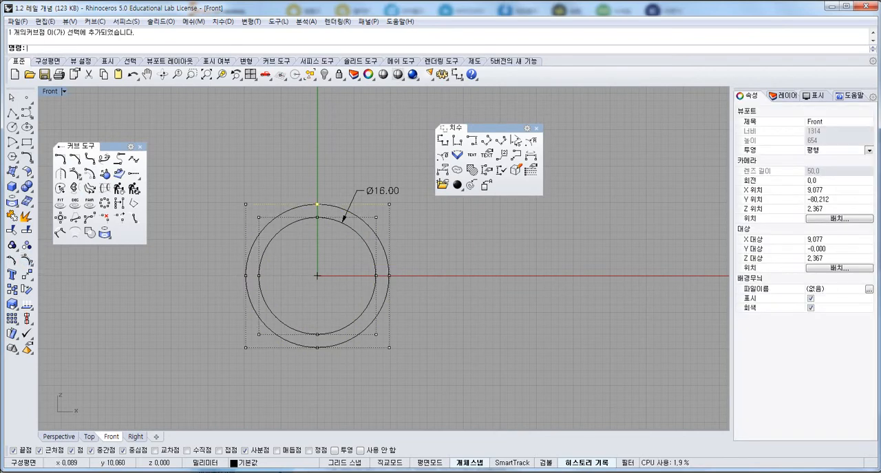
{"action": "left_click_drag", "start_coordinate": [317, 204], "coordinate": [317, 148]}
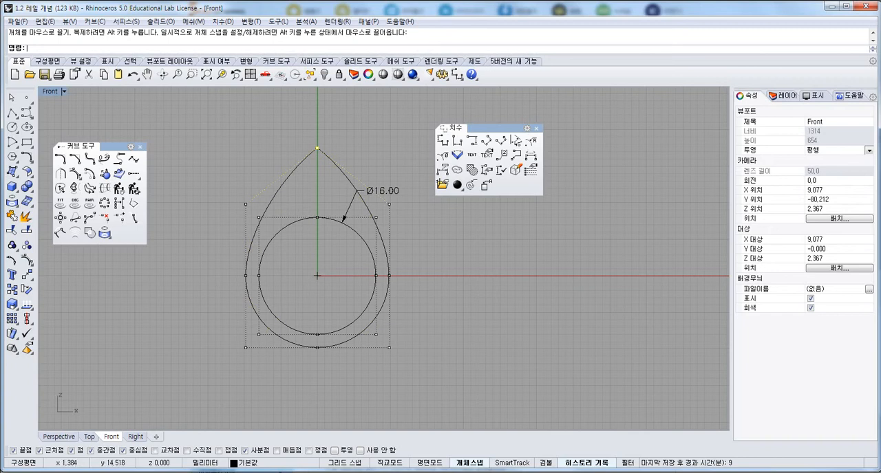
{"action": "key", "text": "ctrl+z"}
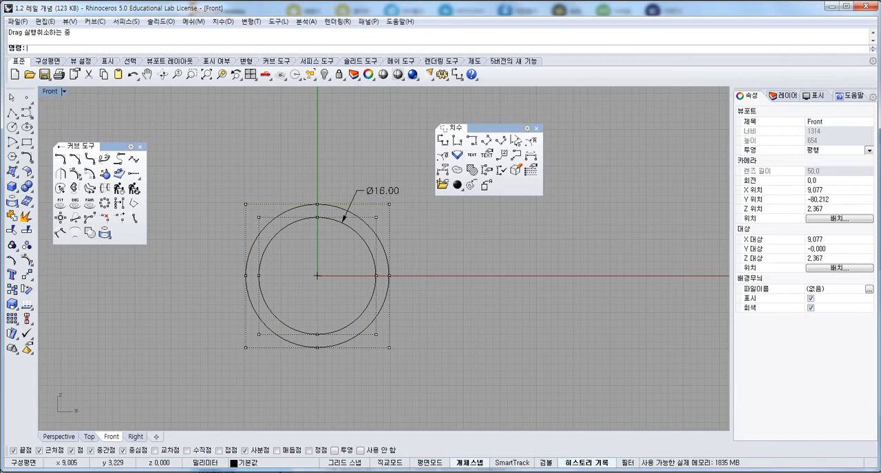
{"action": "key", "text": "Escape"}
{"action": "left_click_drag", "start_coordinate": [402, 238], "coordinate": [331, 257]}
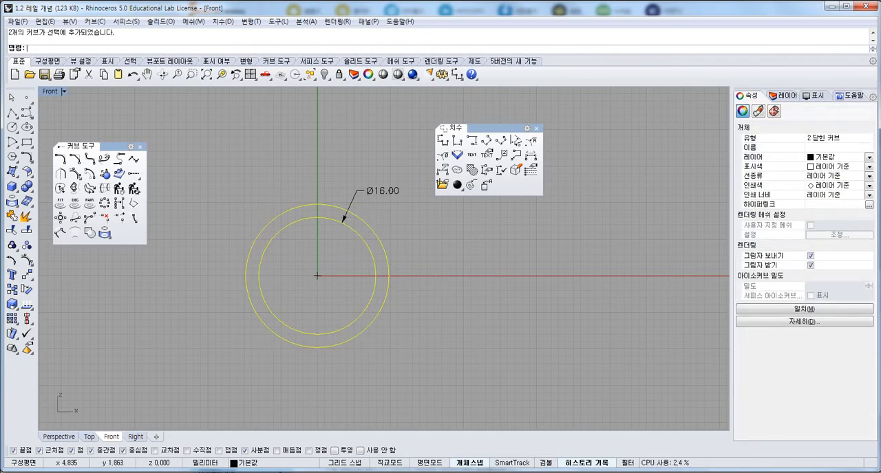
{"action": "key", "text": "Escape"}
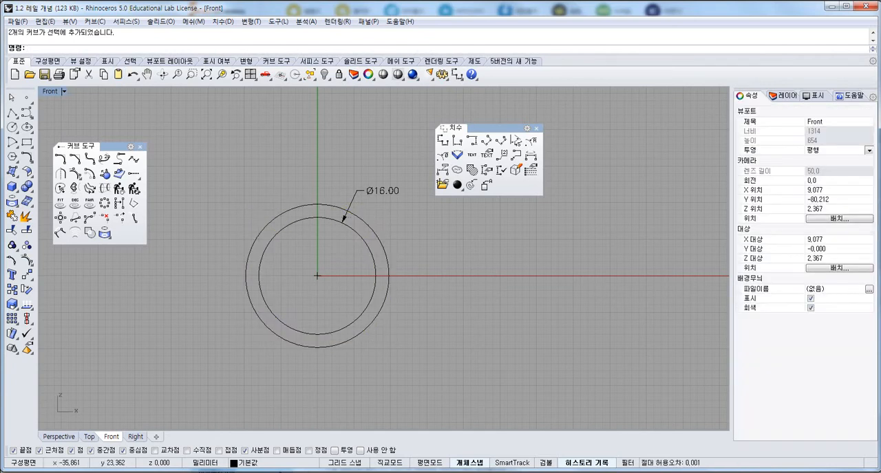
Draw a reference circle beside the ring, the same size as the inner circle, and mark its curve start point.
{"action": "left_click", "coordinate": [13, 126]}
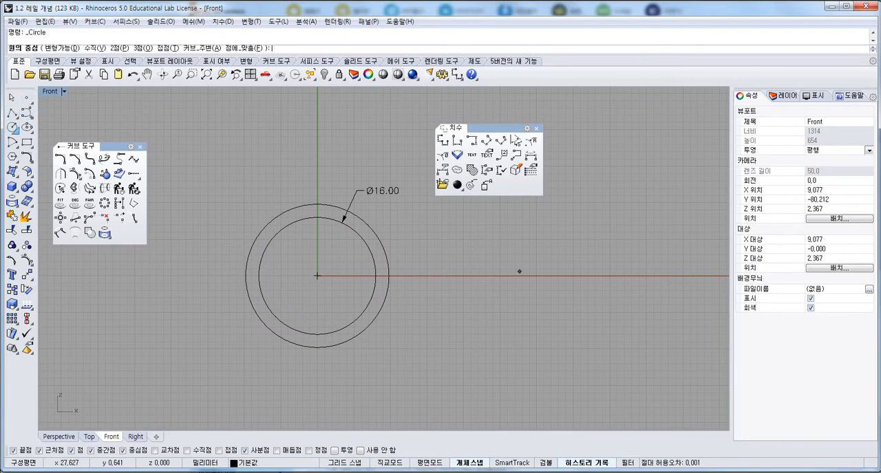
{"action": "left_click", "coordinate": [519, 275]}
{"action": "key", "text": "Return"}
{"action": "left_click", "coordinate": [462, 285]}
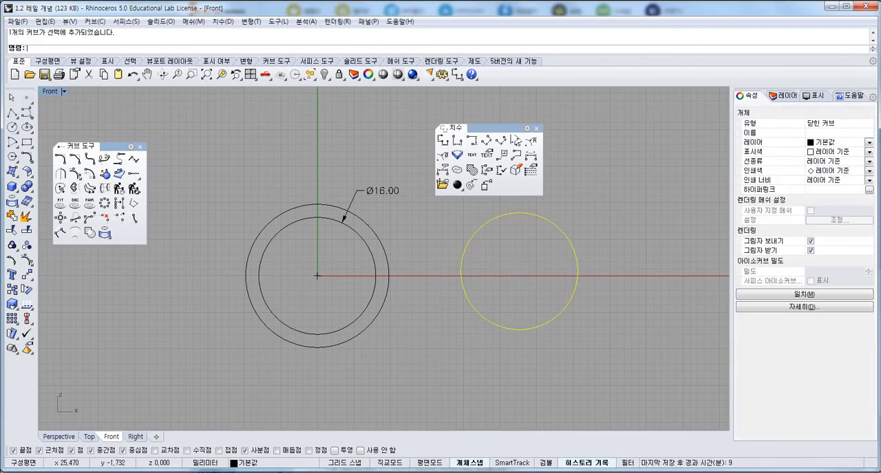
{"action": "left_click", "coordinate": [26, 98]}
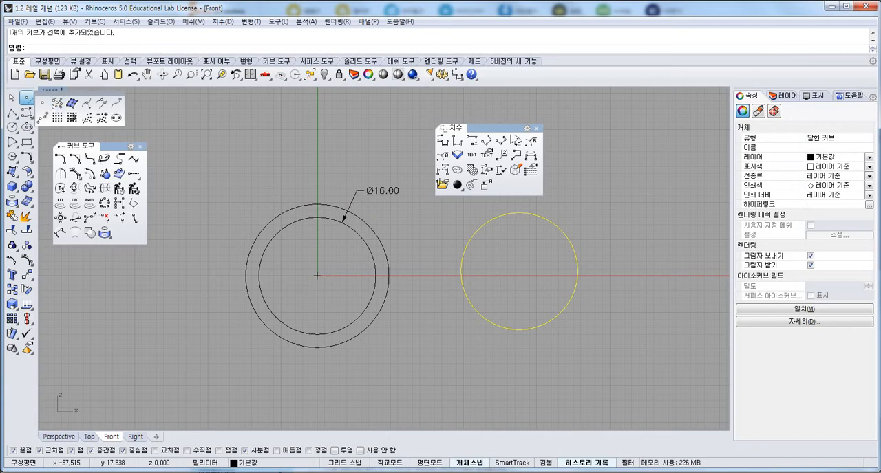
{"action": "left_click_drag", "start_coordinate": [89, 93], "coordinate": [171, 134]}
{"action": "left_click", "coordinate": [181, 146]}
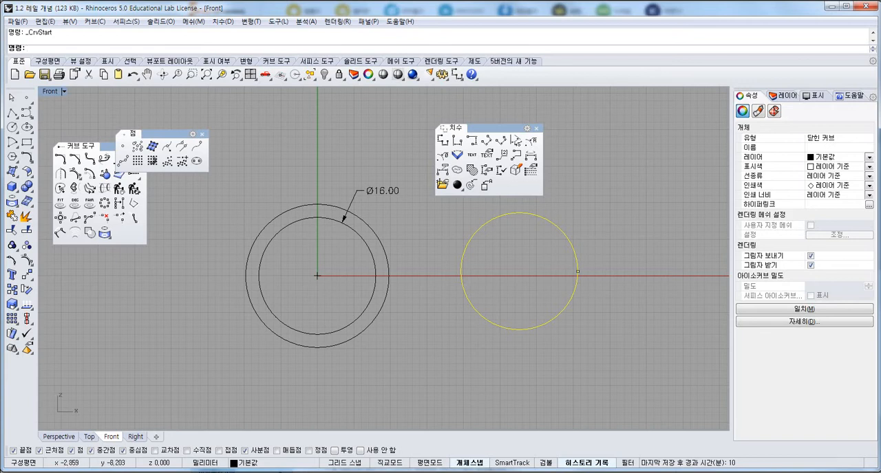
Rotate both concentric circles 270 degrees about their common center at the origin.
{"action": "left_click_drag", "start_coordinate": [402, 323], "coordinate": [302, 300]}
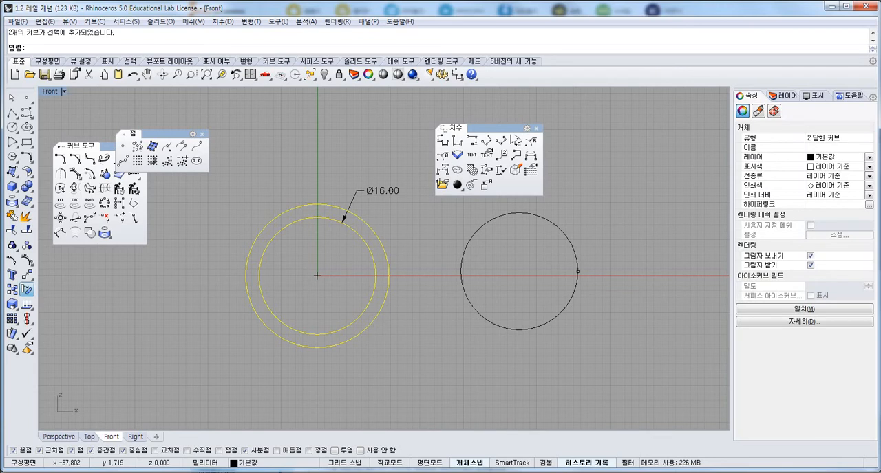
{"action": "left_click", "coordinate": [26, 290]}
{"action": "left_click", "coordinate": [317, 276]}
{"action": "left_click", "coordinate": [397, 276]}
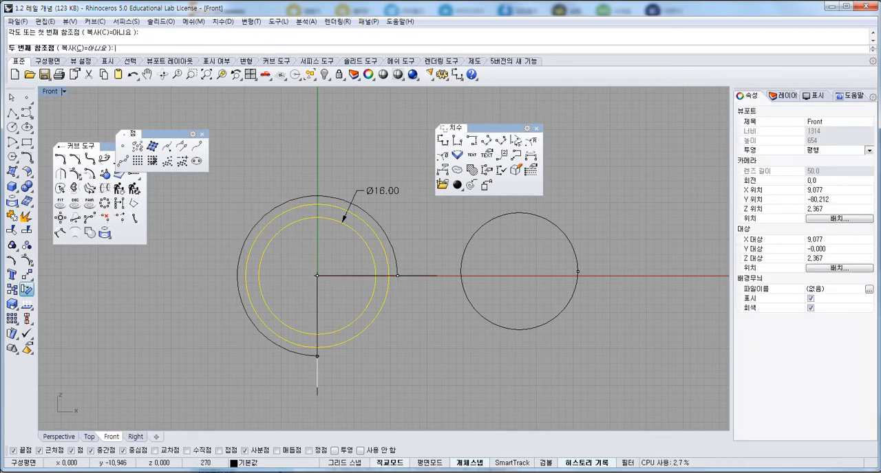
{"action": "left_click", "coordinate": [316, 392]}
Delete the reference circle, its start point marker, and the diameter dimension.
{"action": "left_click_drag", "start_coordinate": [490, 351], "coordinate": [448, 303]}
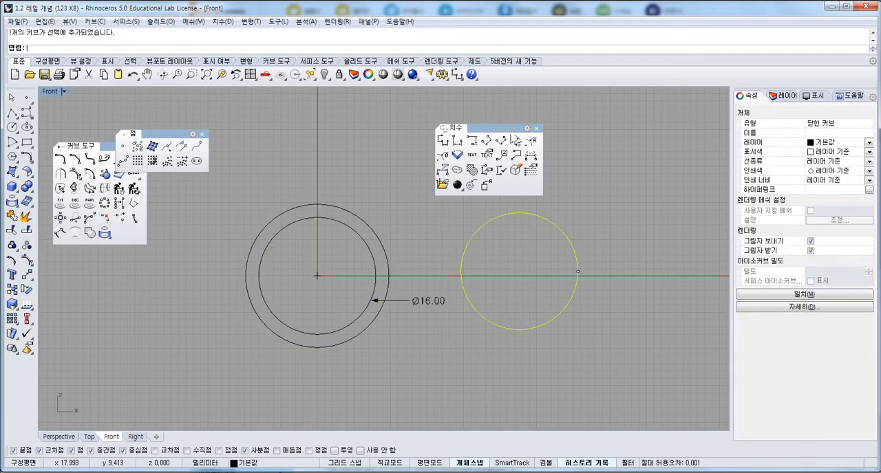
{"action": "key", "text": "Delete"}
{"action": "left_click_drag", "start_coordinate": [598, 260], "coordinate": [537, 298]}
{"action": "key", "text": "Delete"}
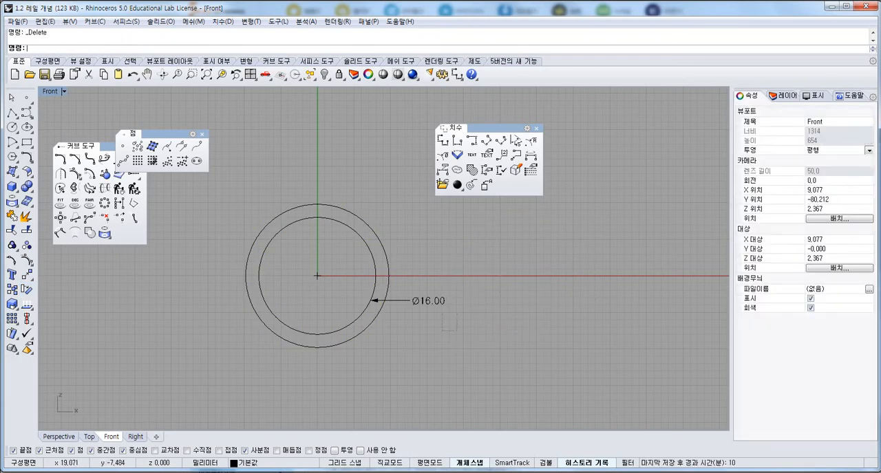
{"action": "left_click_drag", "start_coordinate": [457, 331], "coordinate": [423, 283]}
{"action": "key", "text": "Delete"}
Undo the deletions and the rotation of the two concentric circles.
{"action": "key", "text": "ctrl+z"}
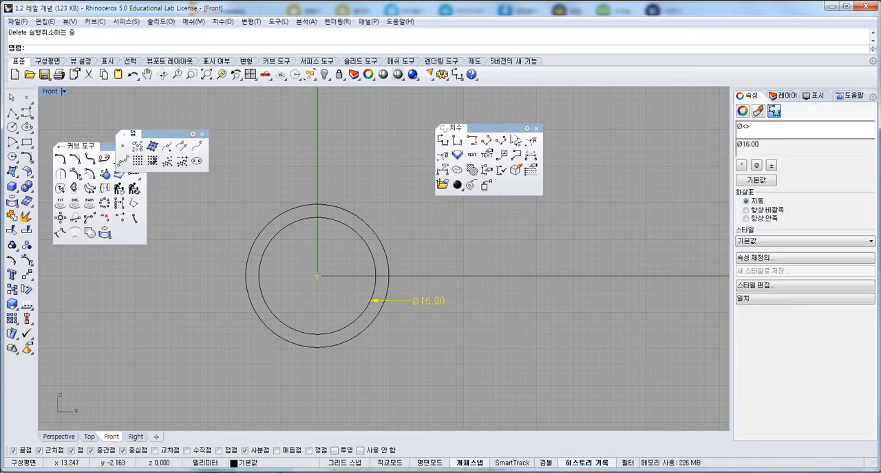
{"action": "key", "text": "ctrl+z"}
{"action": "key", "text": "ctrl+z"}
{"action": "key", "text": "ctrl+z"}
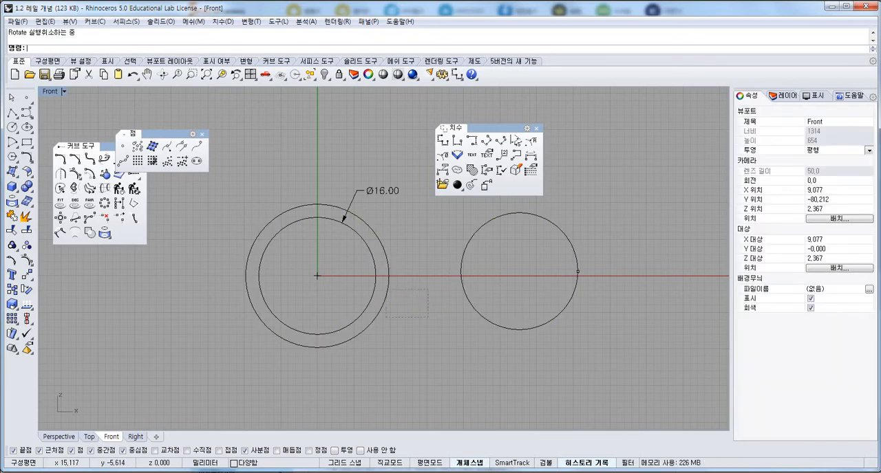
Rotate the inner and outer circles about the origin (0) by 270 degrees so their start points move to the bottom.
{"action": "left_click_drag", "start_coordinate": [386, 290], "coordinate": [348, 267]}
{"action": "left_click", "coordinate": [26, 290]}
{"action": "type", "text": "0"}
{"action": "key", "text": "Return"}
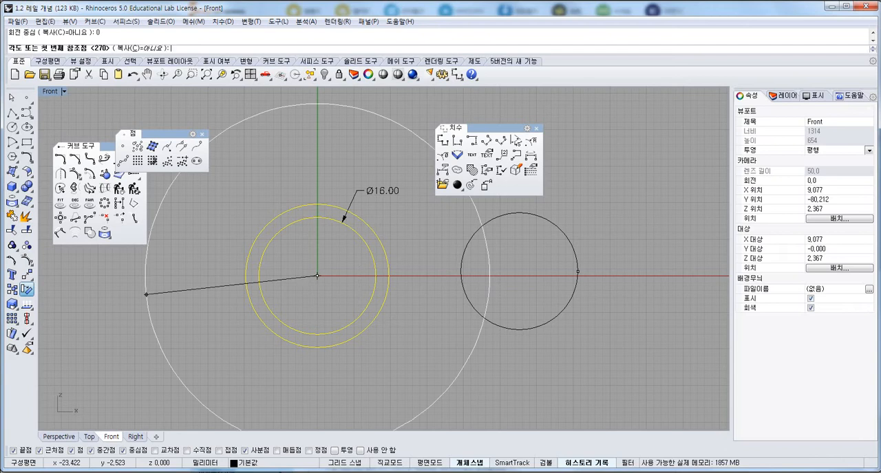
{"action": "left_click", "coordinate": [428, 275]}
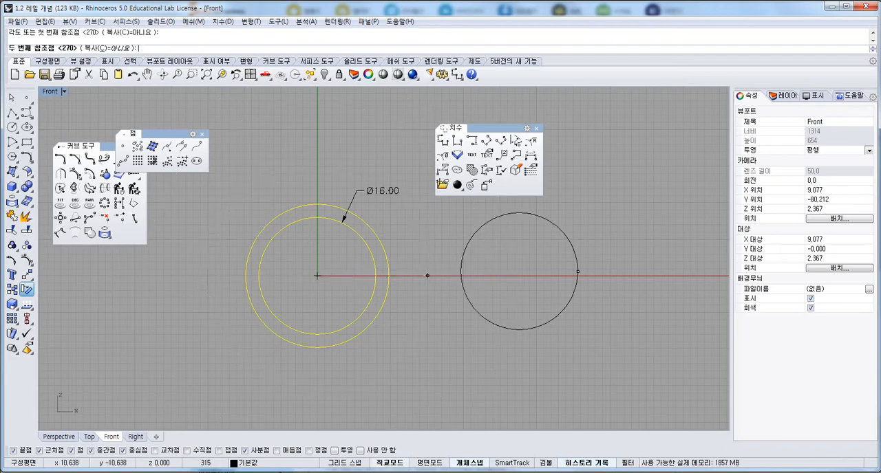
{"action": "left_click", "coordinate": [317, 386], "text": "shift"}
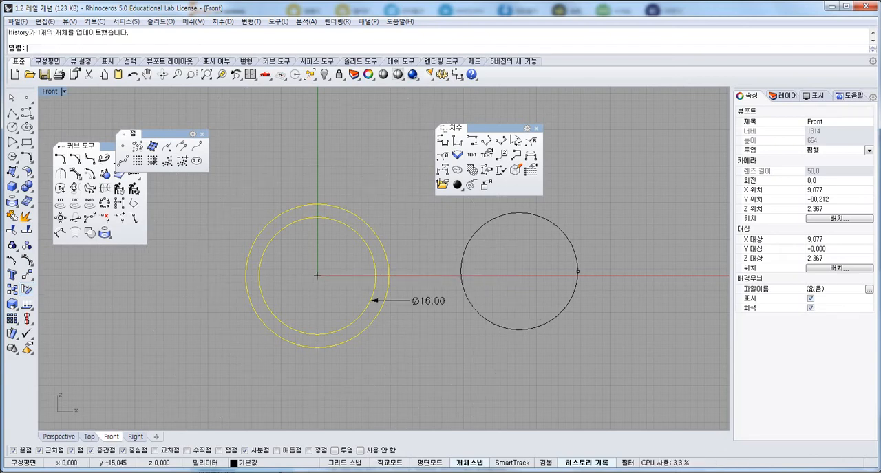
Remove the diameter dimension, the reference circle, and the start point marker, leaving only the two concentric circles.
{"action": "left_click", "coordinate": [440, 352]}
{"action": "left_click", "coordinate": [427, 300]}
{"action": "key", "text": "Delete"}
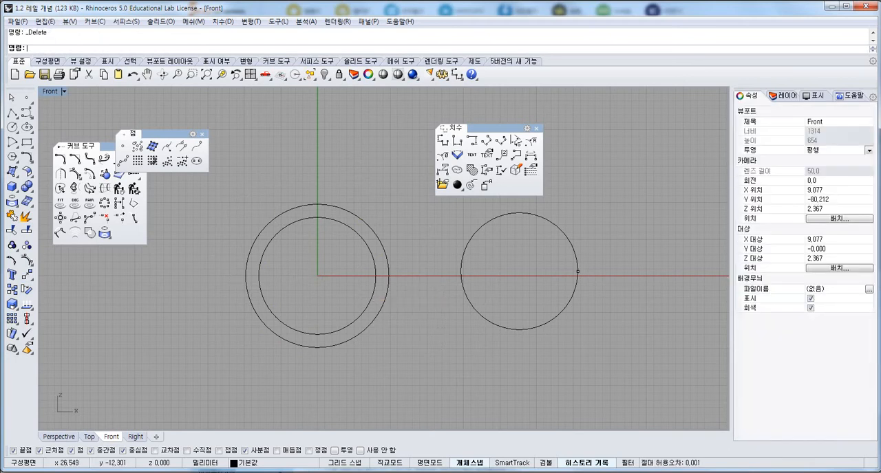
{"action": "left_click", "coordinate": [548, 322]}
{"action": "key", "text": "Delete"}
{"action": "left_click_drag", "start_coordinate": [584, 311], "coordinate": [543, 258]}
{"action": "key", "text": "Delete"}
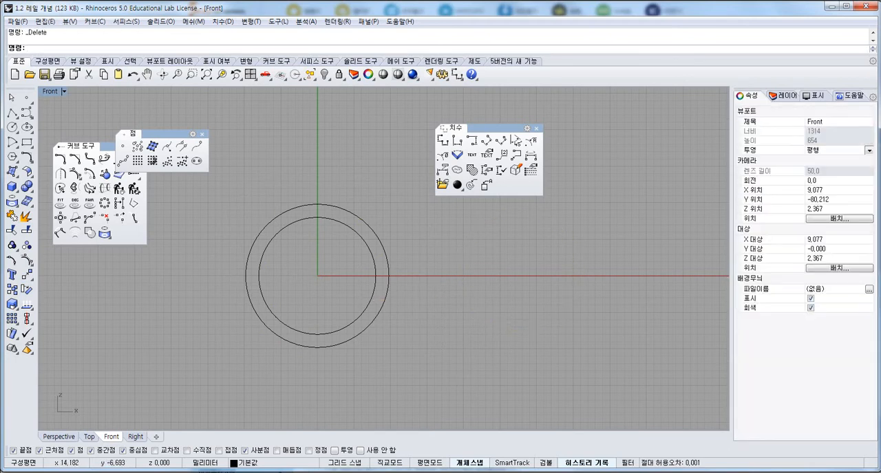
Rebuild both concentric circles with 12 points and degree 3, deleting the input curves.
{"action": "key", "text": "ctrl+a"}
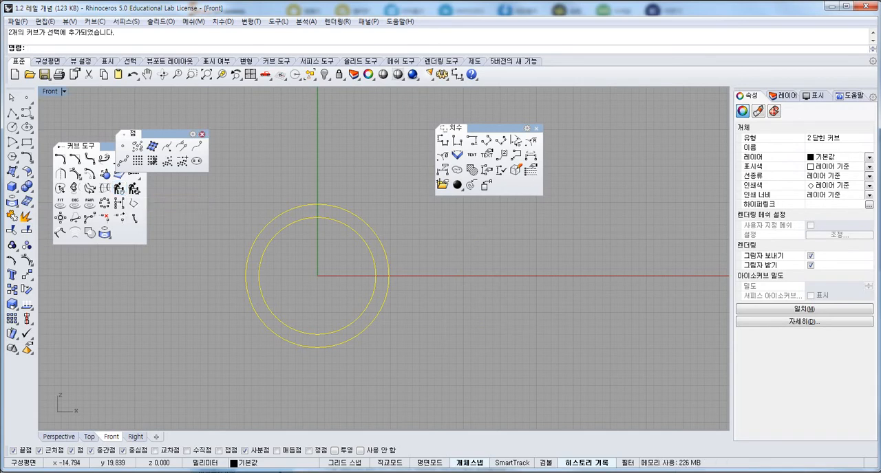
{"action": "left_click", "coordinate": [201, 133]}
{"action": "left_click", "coordinate": [119, 188]}
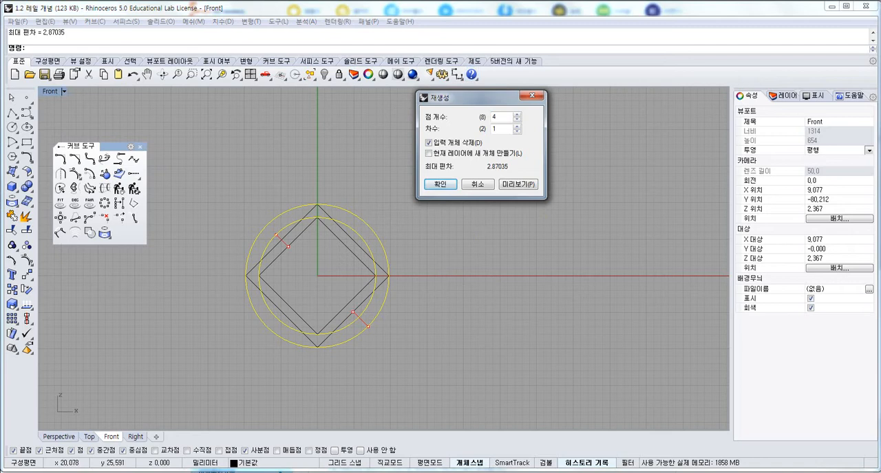
{"action": "left_click_drag", "start_coordinate": [454, 97], "coordinate": [518, 108]}
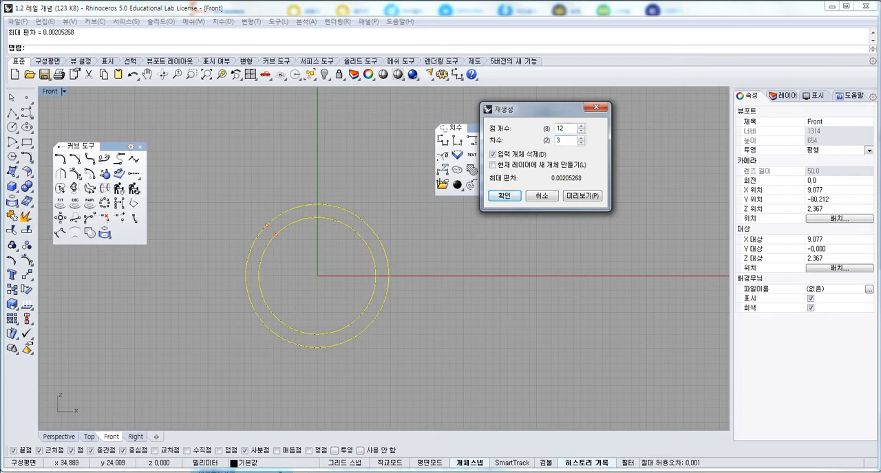
{"action": "left_click", "coordinate": [504, 195]}
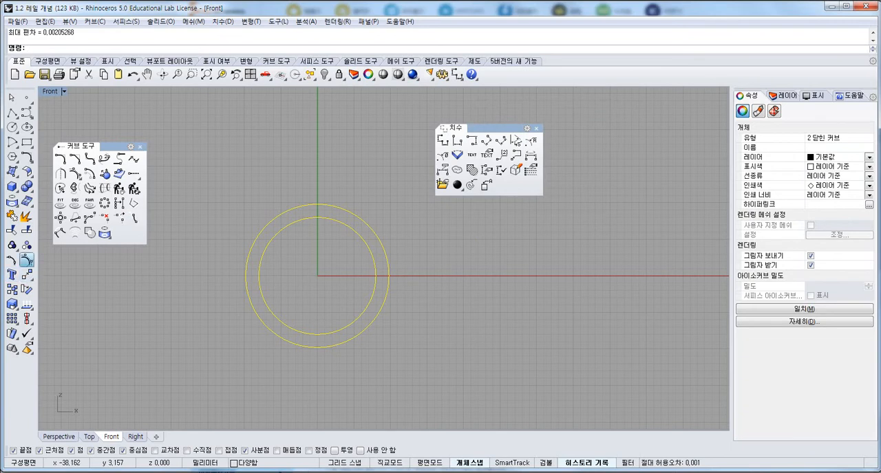
Display the control points of the rebuilt circles, hide them again, and reselect both circles.
{"action": "left_click", "coordinate": [27, 245]}
{"action": "key", "text": "Escape"}
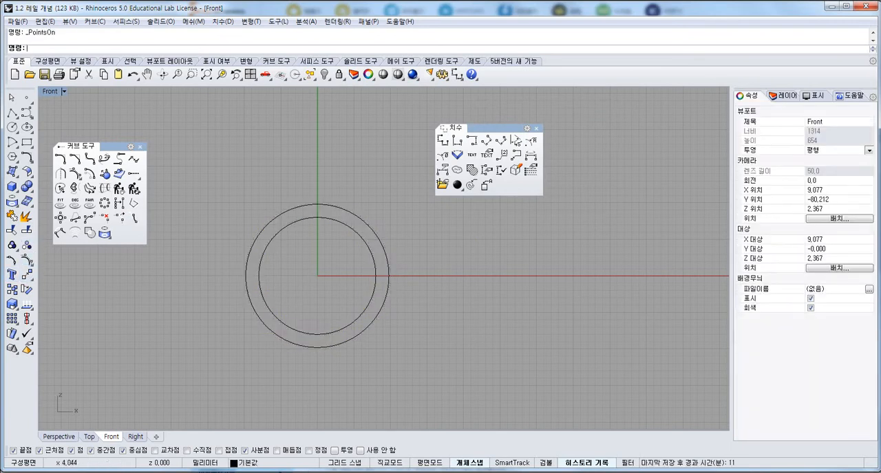
{"action": "left_click_drag", "start_coordinate": [361, 194], "coordinate": [301, 286]}
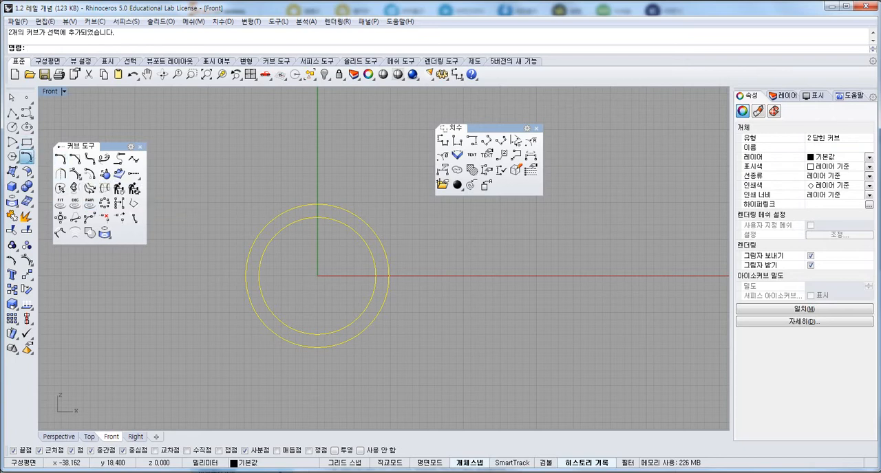
Rebuild both concentric circles again with 12 points and degree 3, and briefly display the outer circle's control points.
{"action": "left_click", "coordinate": [28, 158]}
{"action": "left_click_drag", "start_coordinate": [110, 146], "coordinate": [109, 153]}
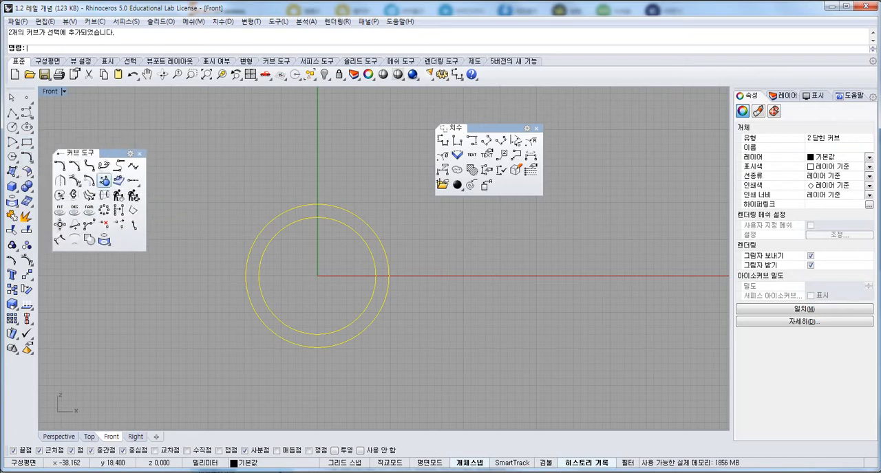
{"action": "left_click", "coordinate": [118, 195]}
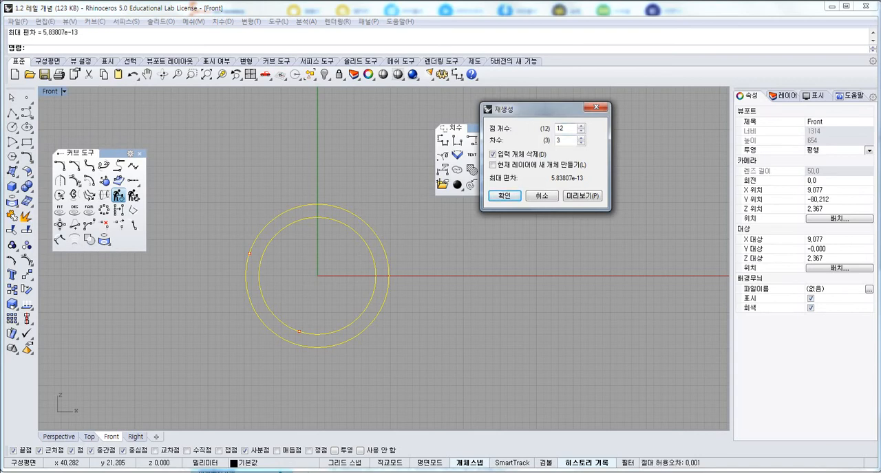
{"action": "left_click", "coordinate": [504, 195]}
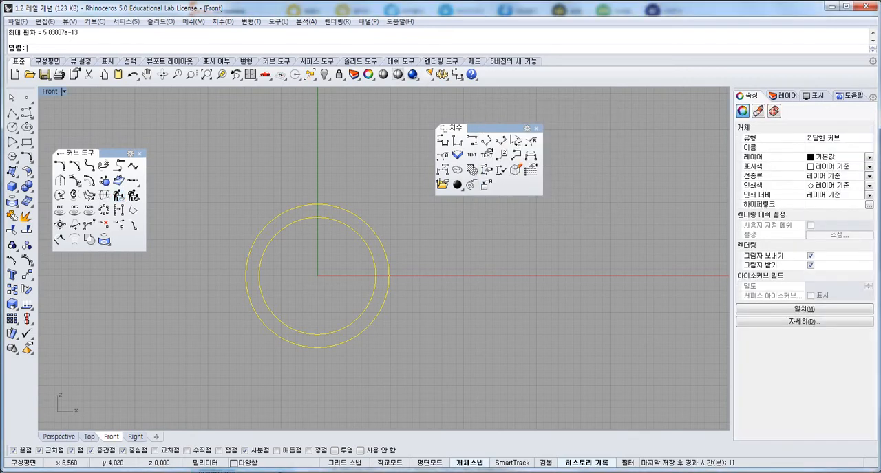
{"action": "key", "text": "F10"}
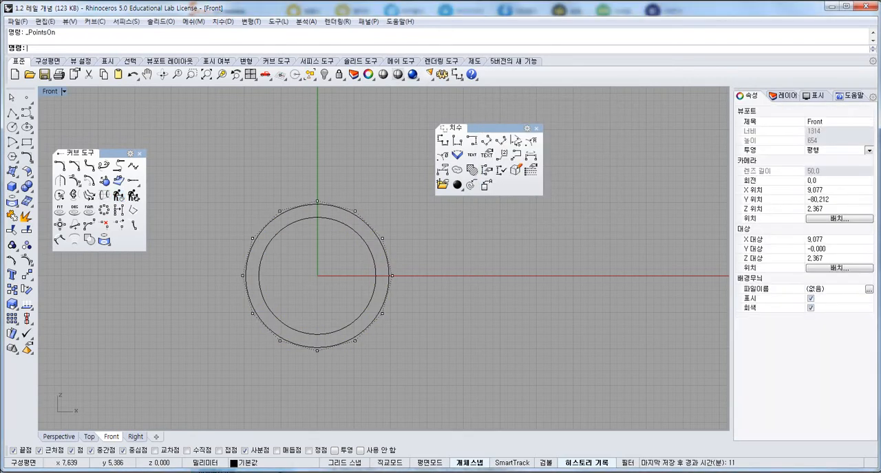
{"action": "key", "text": "Escape"}
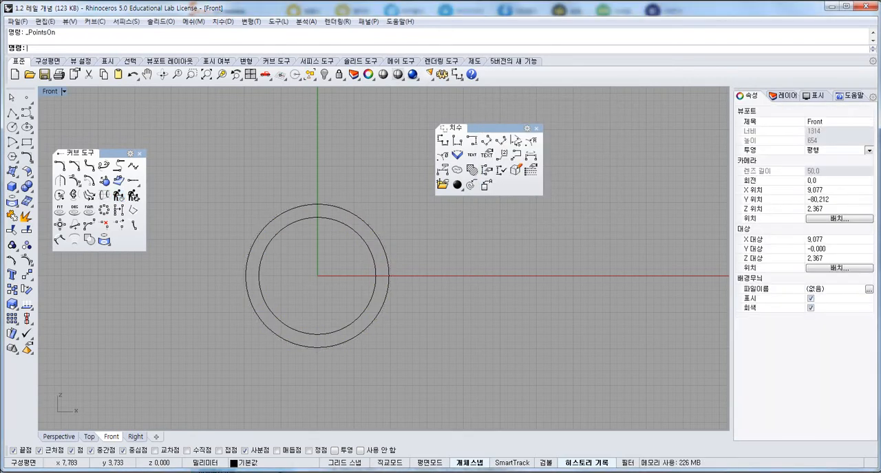
Draw a 3 mm diameter circle upward from the inner circle's top quadrant with the two-point diameter option.
{"action": "right_click_drag", "start_coordinate": [318, 272], "coordinate": [307, 262]}
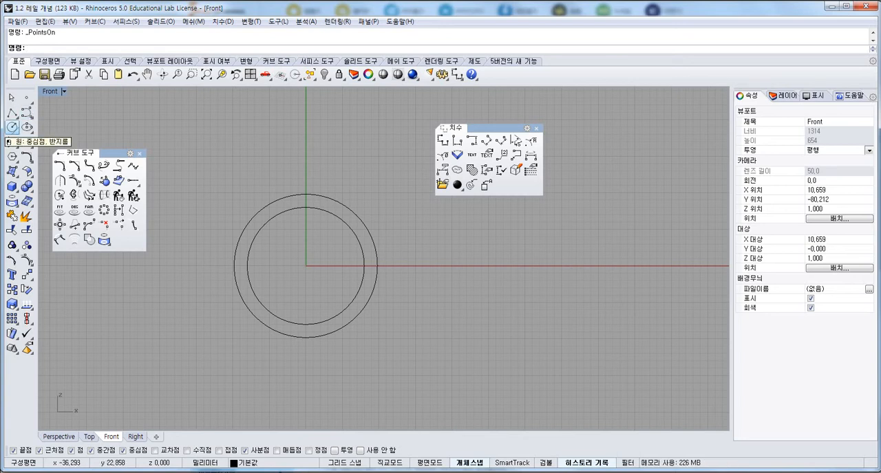
{"action": "left_click", "coordinate": [12, 128]}
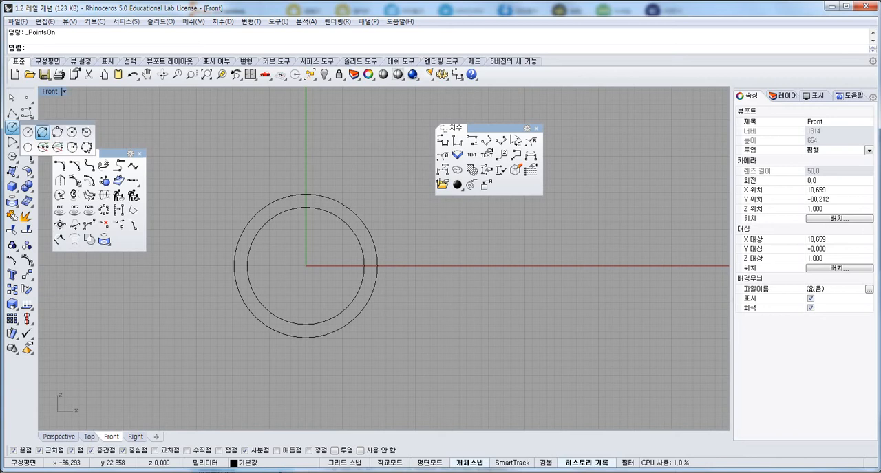
{"action": "left_click", "coordinate": [42, 133]}
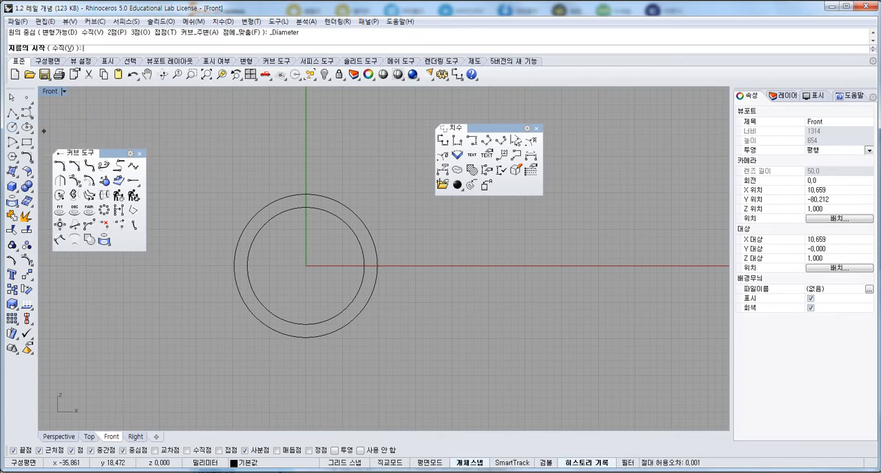
{"action": "left_click", "coordinate": [306, 207]}
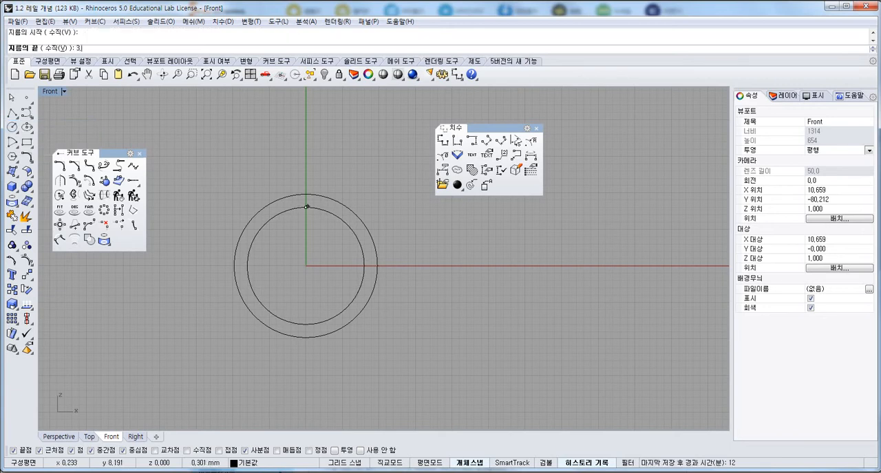
{"action": "type", "text": "3"}
{"action": "key", "text": "Return"}
{"action": "left_click", "coordinate": [307, 181]}
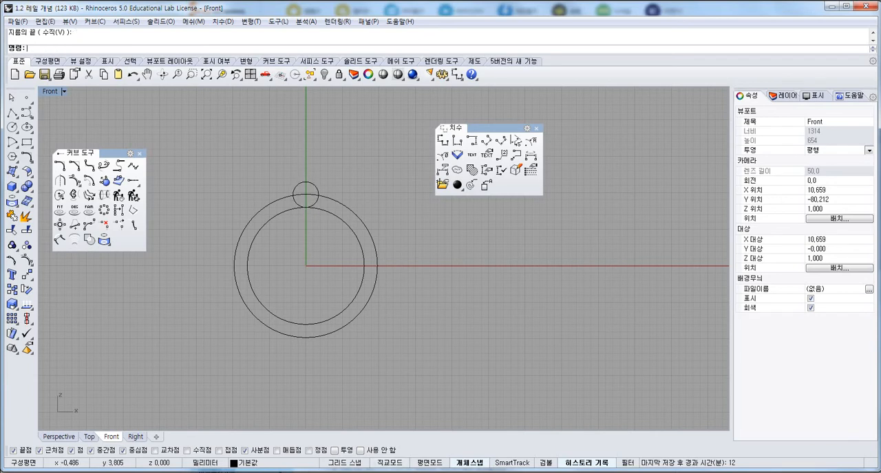
{"action": "key", "text": "Return"}
{"action": "left_click", "coordinate": [303, 324]}
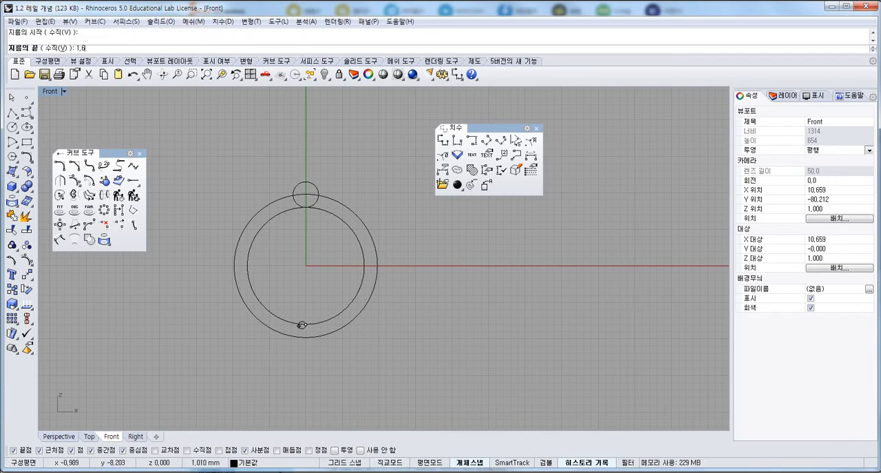
{"action": "key", "text": "Return"}
{"action": "left_click", "coordinate": [307, 391]}
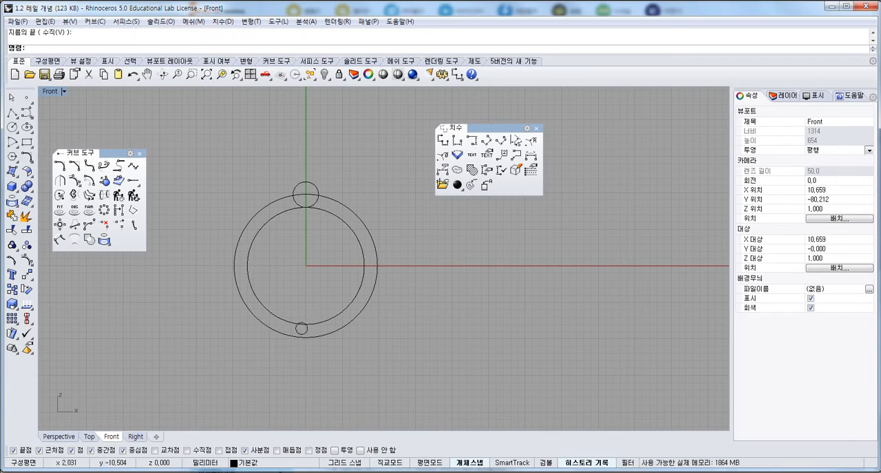
{"action": "key", "text": "ctrl+z"}
Draw a 1.6 mm diameter circle downward from the inner circle's bottom quadrant.
{"action": "right_click", "coordinate": [309, 327]}
{"action": "left_click", "coordinate": [306, 324]}
{"action": "type", "text": "1.6"}
{"action": "key", "text": "Return"}
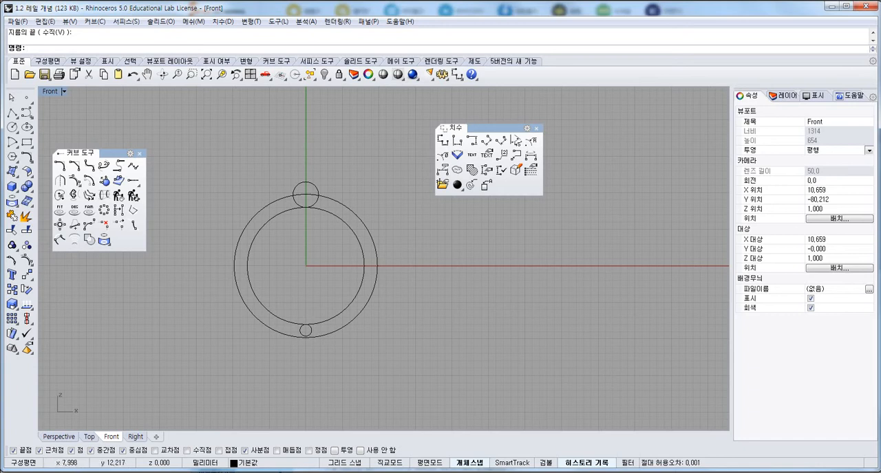
Display the outer circle's control points and stretch the upper five vertically with Scale1D from the origin to the top of the 3 mm circle.
{"action": "left_click", "coordinate": [349, 209]}
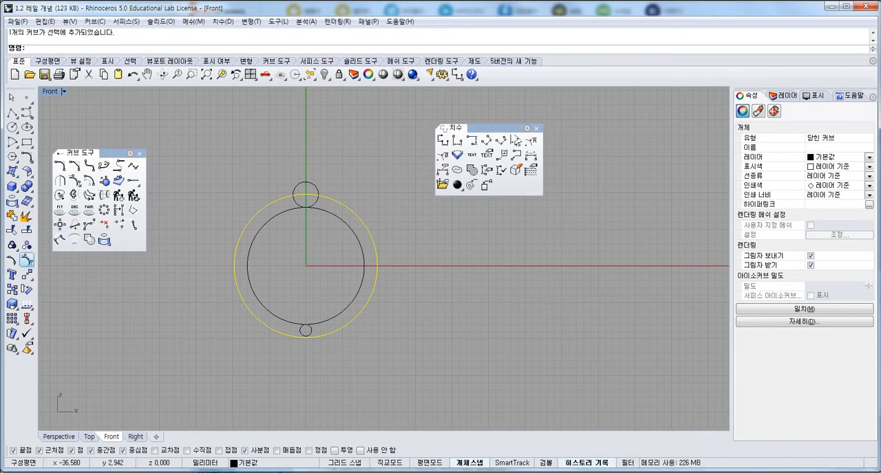
{"action": "left_click", "coordinate": [26, 260]}
{"action": "left_click_drag", "start_coordinate": [219, 194], "coordinate": [391, 257]}
{"action": "left_click_drag", "start_coordinate": [248, 186], "coordinate": [336, 204]}
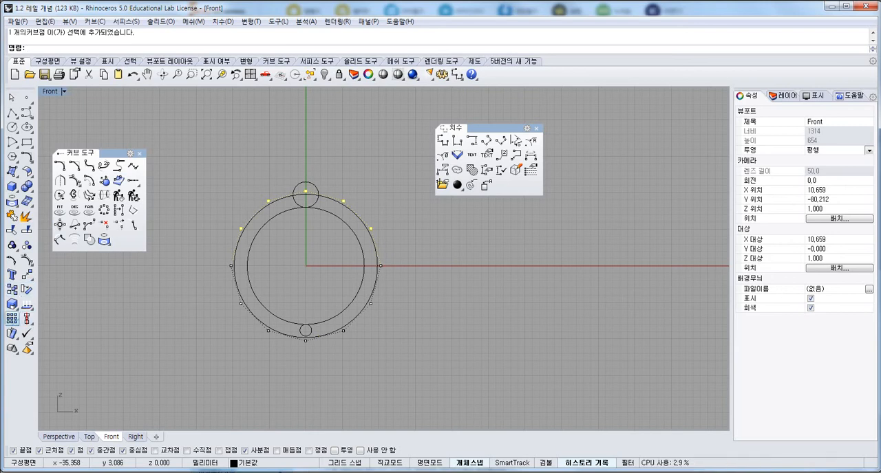
{"action": "left_click", "coordinate": [14, 307]}
{"action": "left_click_drag", "start_coordinate": [57, 309], "coordinate": [78, 313]}
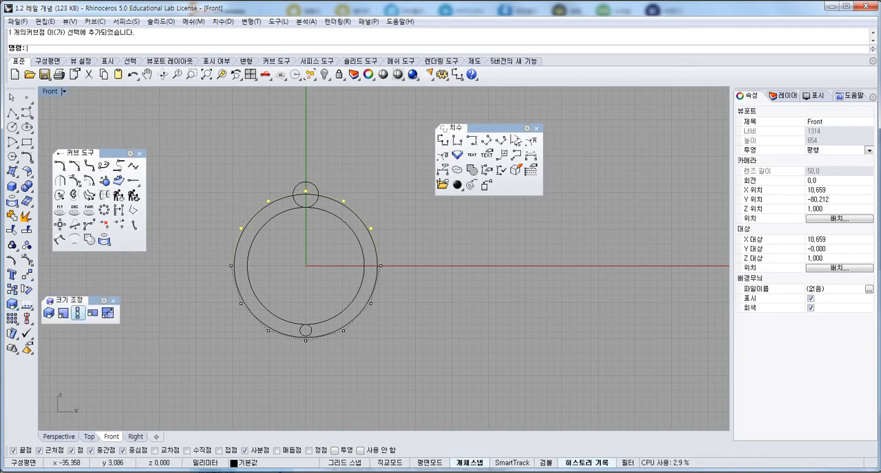
{"action": "left_click", "coordinate": [78, 313]}
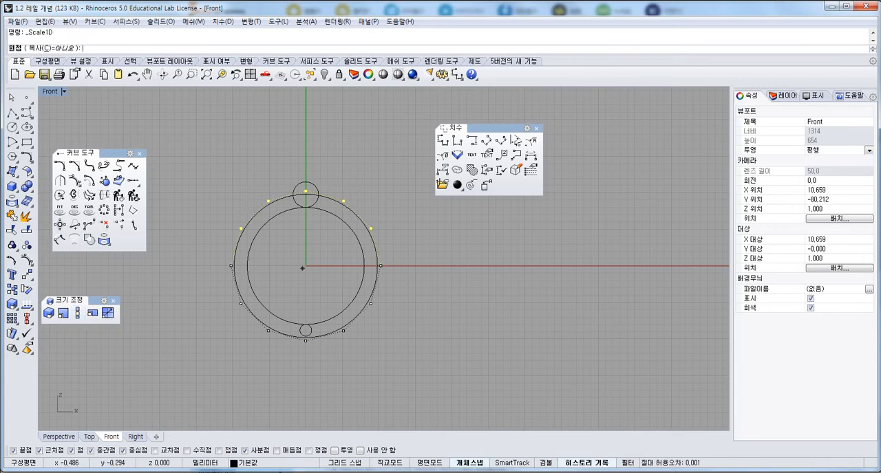
{"action": "right_click_drag", "start_coordinate": [303, 267], "coordinate": [304, 284]}
{"action": "left_click", "coordinate": [304, 283]}
{"action": "scroll", "coordinate": [296, 194], "scroll_direction": "up", "scroll_amount": 3}
{"action": "left_click", "coordinate": [304, 184]}
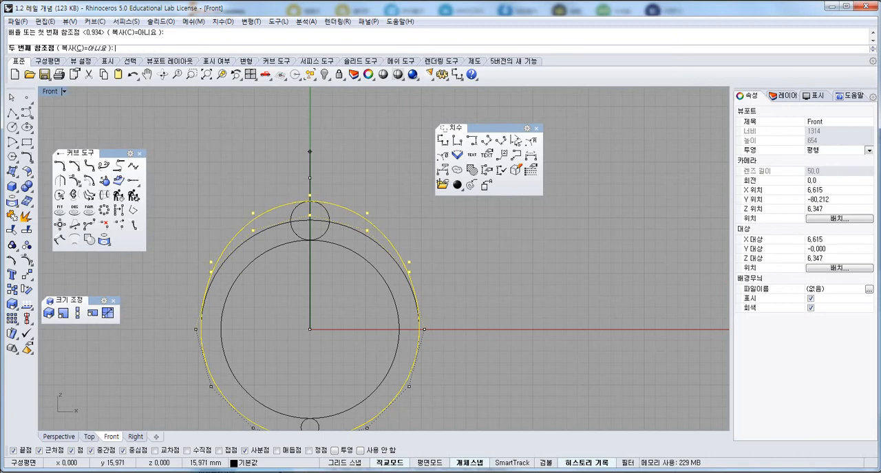
{"action": "left_click", "coordinate": [310, 151], "text": "shift"}
Scale the outer curve's lower five control points vertically from the origin with Scale1D to meet the bottom of the 1.6 mm circle.
{"action": "right_click_drag", "start_coordinate": [322, 313], "coordinate": [311, 217]}
{"action": "left_click_drag", "start_coordinate": [175, 280], "coordinate": [480, 406]}
{"action": "left_click", "coordinate": [306, 330], "text": "ctrl"}
{"action": "type", "text": "ㅈ"}
{"action": "key", "text": "Return"}
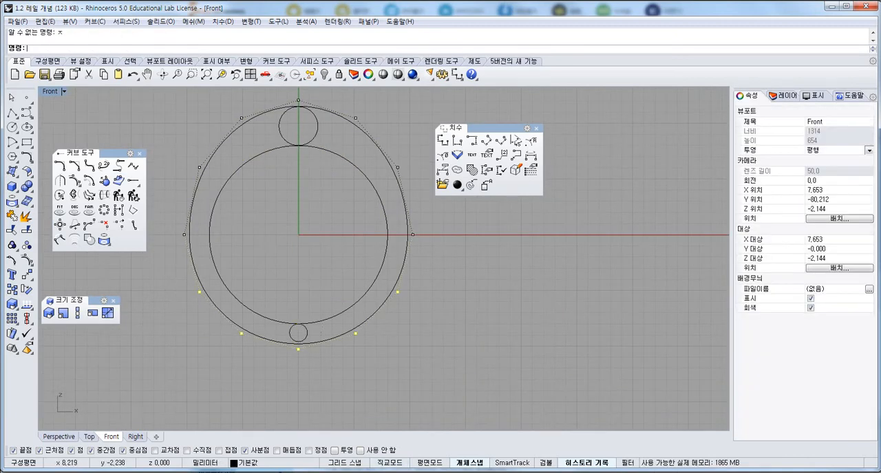
{"action": "type", "text": "O"}
{"action": "key", "text": "BackSpace"}
{"action": "scroll", "coordinate": [300, 354], "scroll_direction": "up", "scroll_amount": 8}
{"action": "right_click_drag", "start_coordinate": [287, 371], "coordinate": [324, 370]}
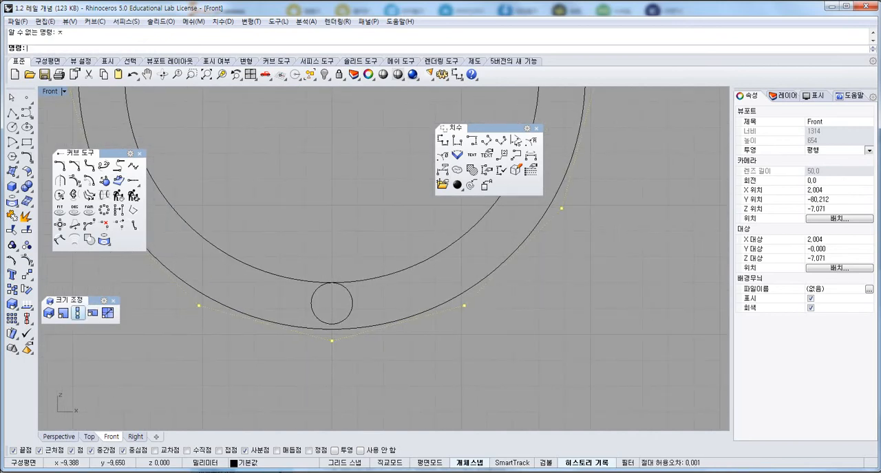
{"action": "left_click", "coordinate": [77, 313]}
{"action": "type", "text": "0"}
{"action": "key", "text": "Return"}
{"action": "left_click", "coordinate": [331, 376], "text": "shift"}
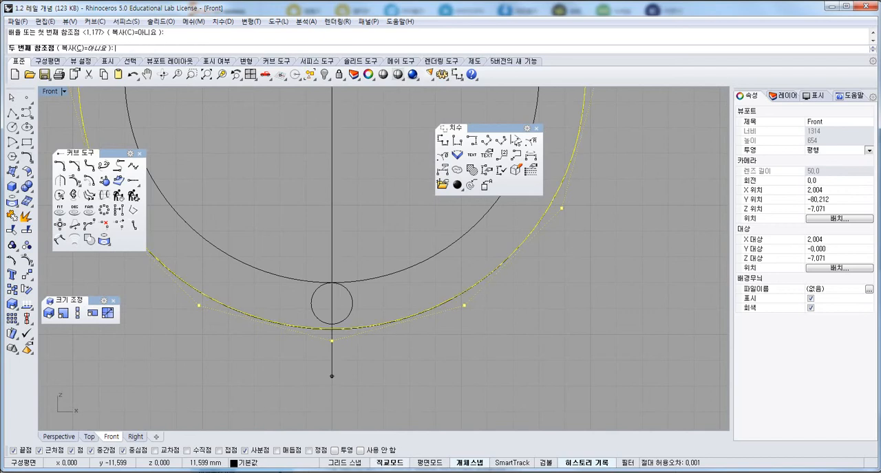
{"action": "key", "text": "Escape"}
{"action": "scroll", "coordinate": [337, 365], "scroll_direction": "down", "scroll_amount": 4}
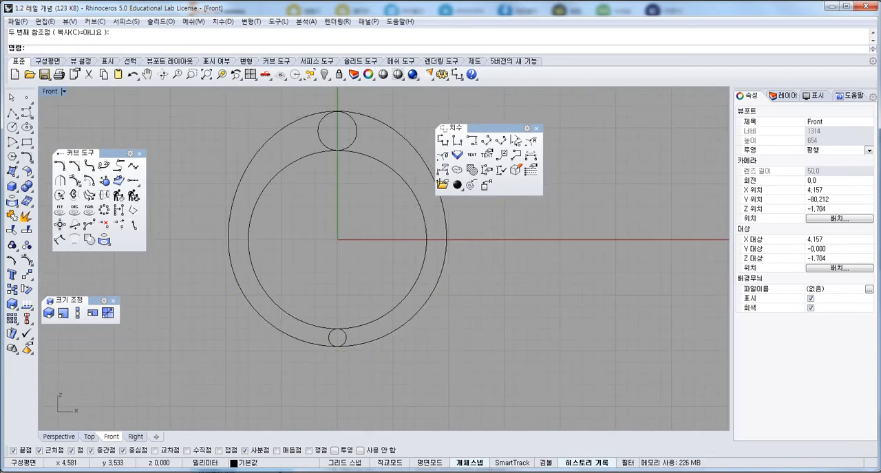
Display the outer curve's control points and undo both Scale1D edits of its upper and lower points.
{"action": "left_click_drag", "start_coordinate": [482, 128], "coordinate": [554, 138]}
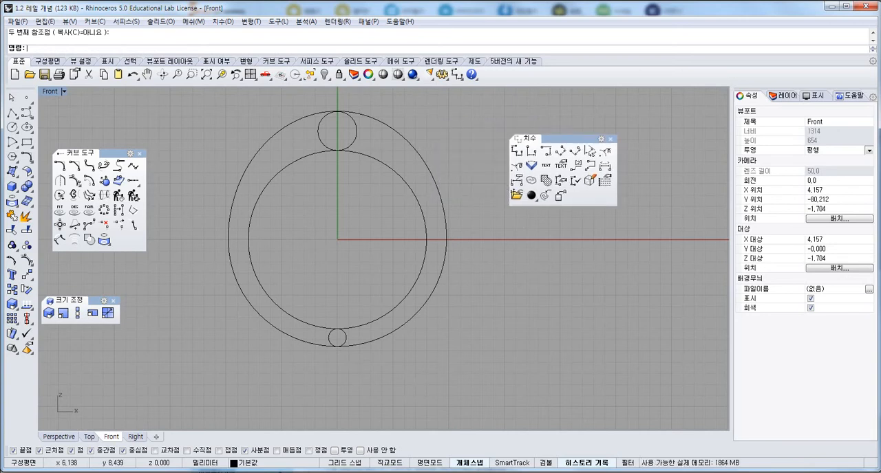
{"action": "left_click", "coordinate": [409, 141]}
{"action": "right_click_drag", "start_coordinate": [403, 143], "coordinate": [358, 177]}
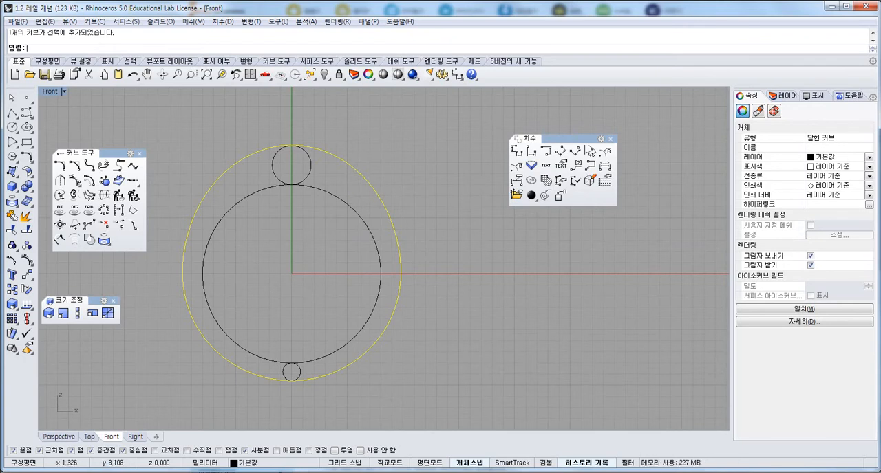
{"action": "key", "text": "ctrl+alt+s"}
{"action": "right_click_drag", "start_coordinate": [368, 196], "coordinate": [384, 209]}
{"action": "key", "text": "F10"}
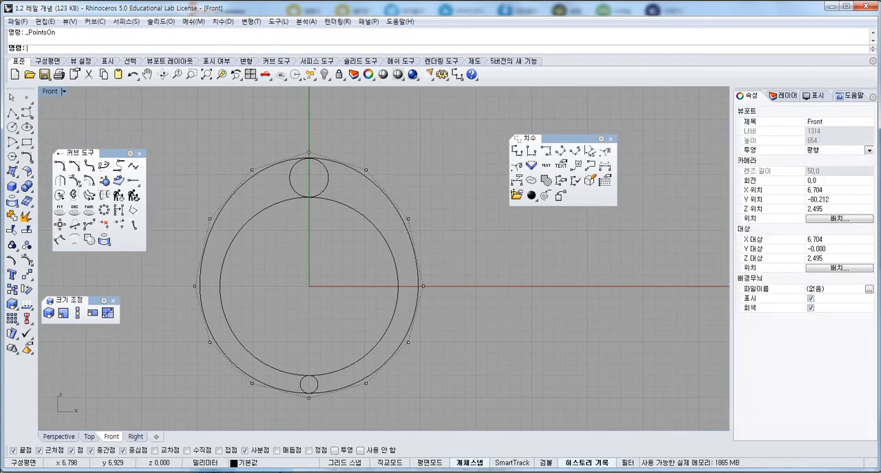
{"action": "key", "text": "ctrl+z"}
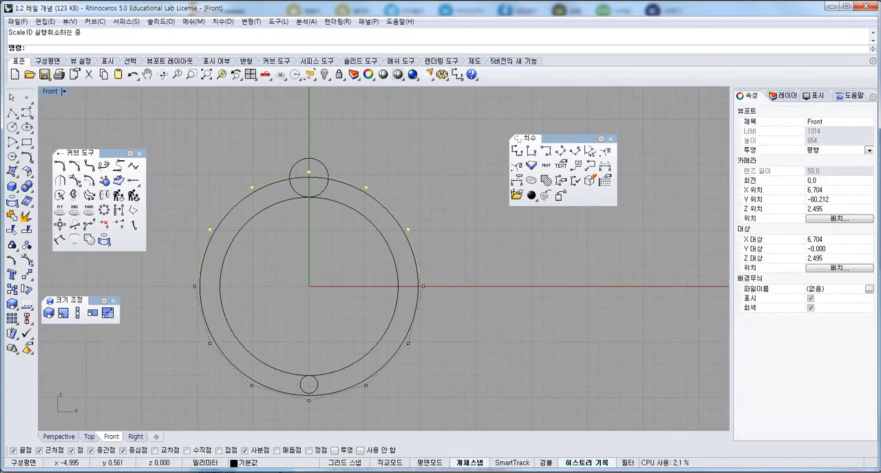
Stretch the outer circle's upper five control points vertically from the origin (0) with Scale1D until the curve meets the 3 mm circle's top.
{"action": "left_click", "coordinate": [78, 313]}
{"action": "type", "text": "0"}
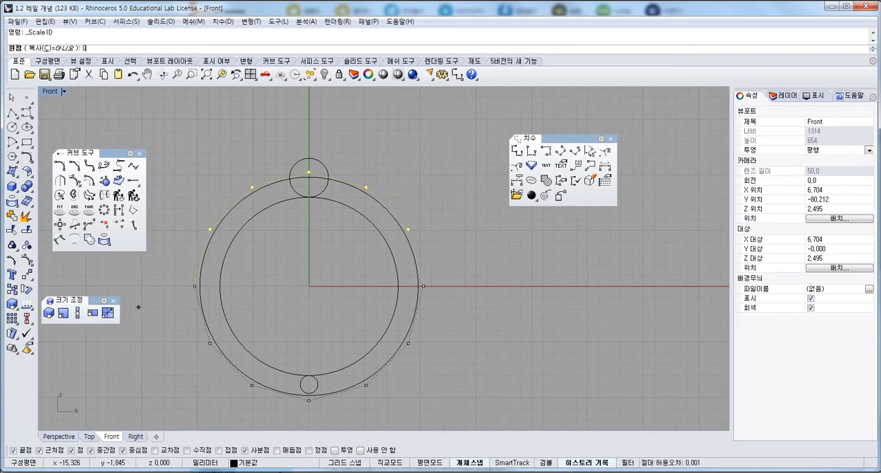
{"action": "key", "text": "Return"}
{"action": "key", "text": "F8"}
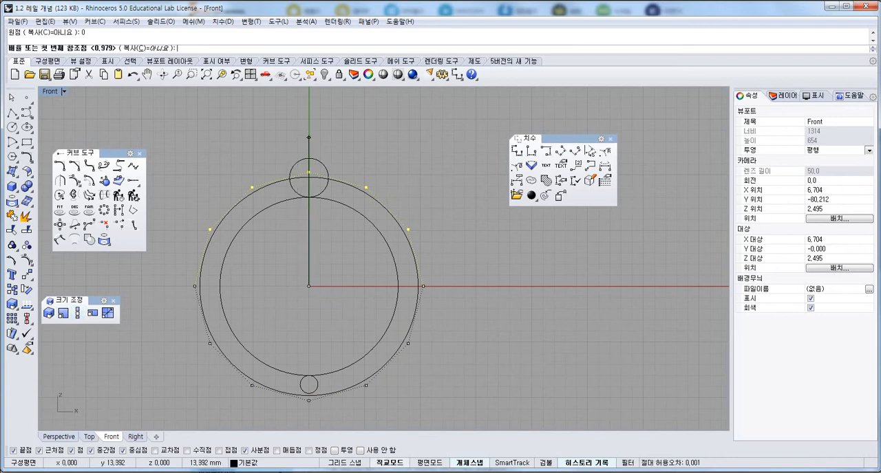
{"action": "left_click", "coordinate": [309, 133]}
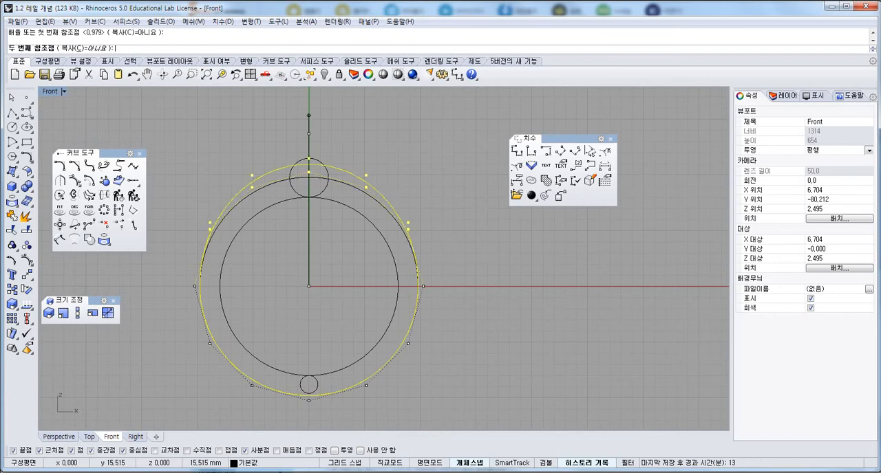
{"action": "left_click", "coordinate": [309, 110]}
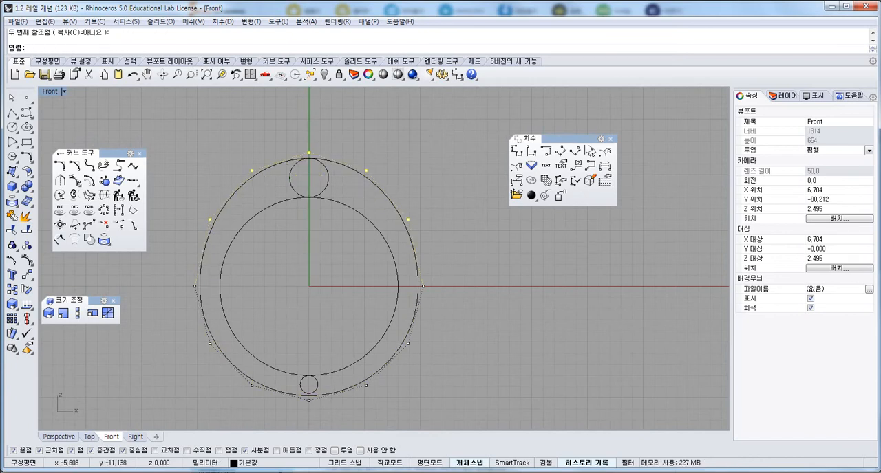
Scale the outer curve's lower five control points vertically from the origin with Scale1D to touch the 1.6 mm circle's bottom, and hide the points.
{"action": "left_click_drag", "start_coordinate": [178, 312], "coordinate": [415, 429]}
{"action": "left_click", "coordinate": [303, 378], "text": "ctrl"}
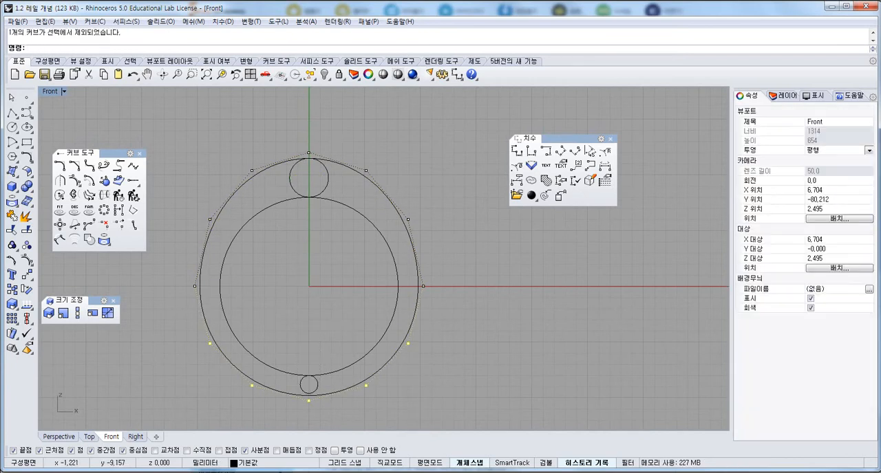
{"action": "left_click", "coordinate": [77, 313]}
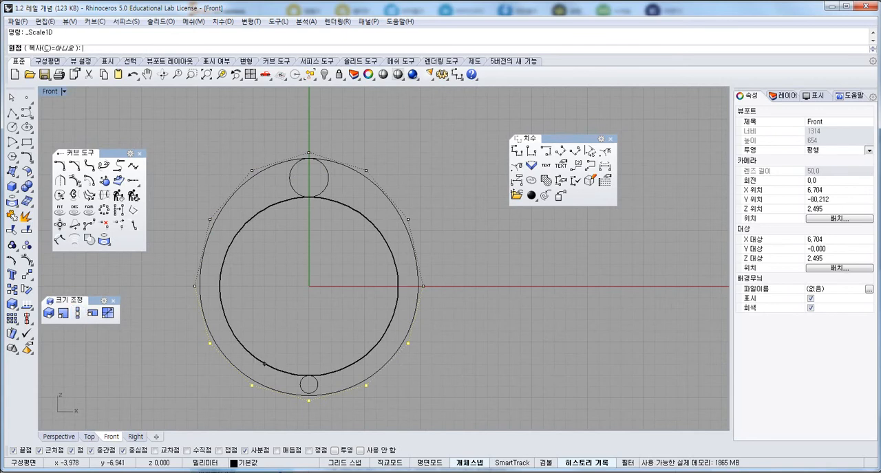
{"action": "left_click", "coordinate": [264, 364]}
{"action": "scroll", "coordinate": [330, 418], "scroll_direction": "up", "scroll_amount": 4}
{"action": "left_click", "coordinate": [298, 424], "text": "shift"}
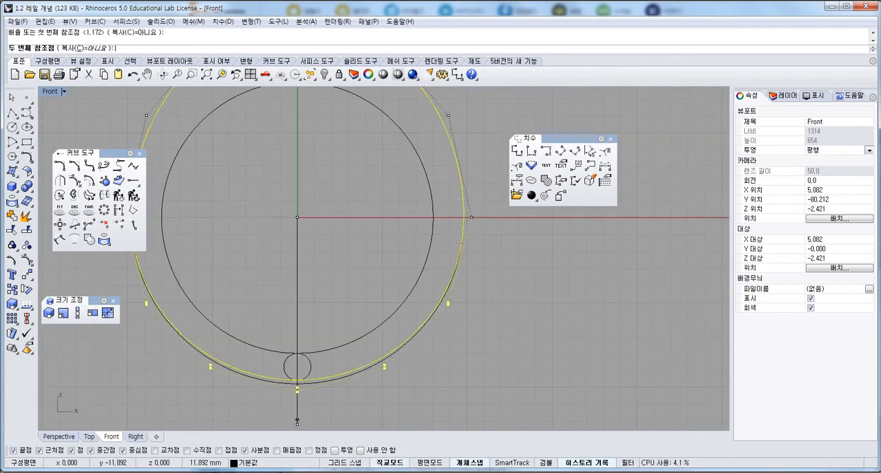
{"action": "left_click", "coordinate": [298, 421]}
{"action": "scroll", "coordinate": [303, 406], "scroll_direction": "down", "scroll_amount": 3}
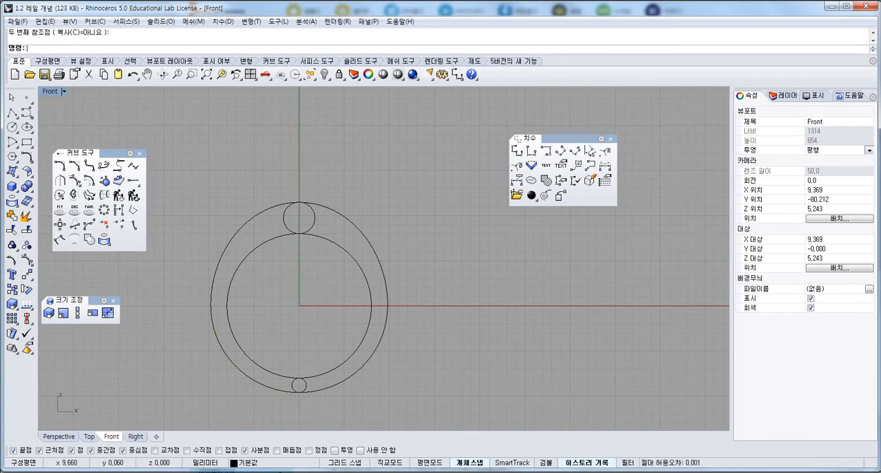
Delete the two small guide circles at the band's top and bottom, restore the four-viewport layout, and close the dimension toolbar.
{"action": "left_click_drag", "start_coordinate": [275, 196], "coordinate": [342, 422]}
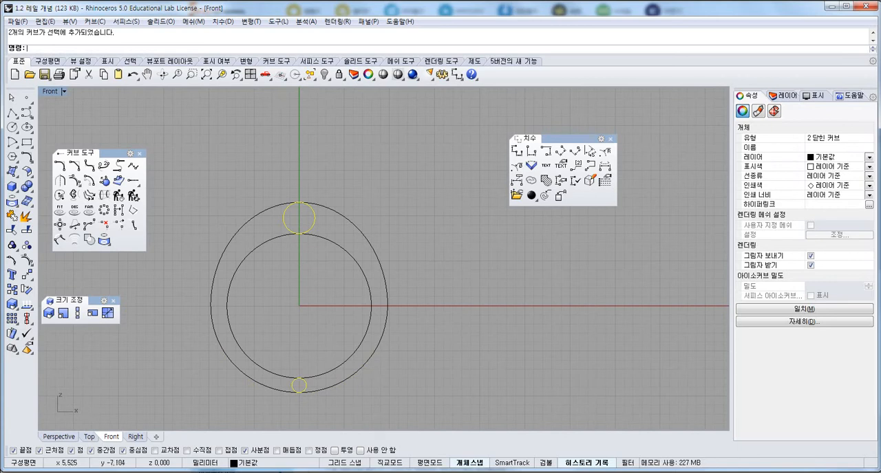
{"action": "key", "text": "Delete"}
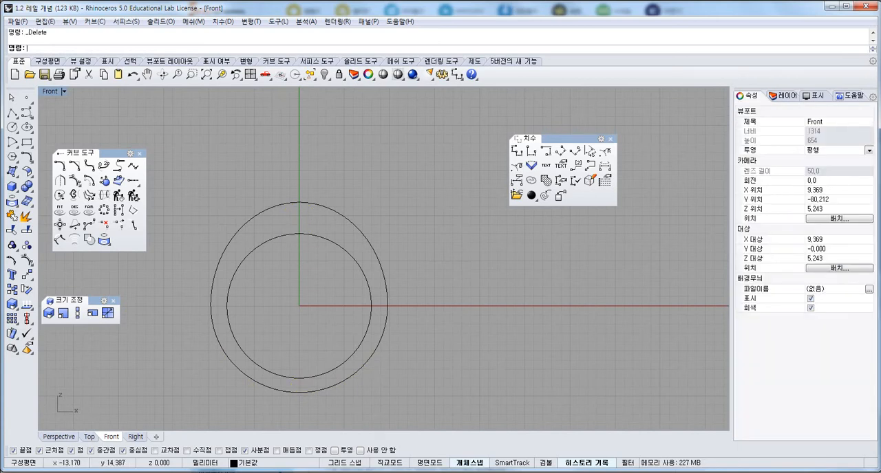
{"action": "key", "text": "ctrl+m"}
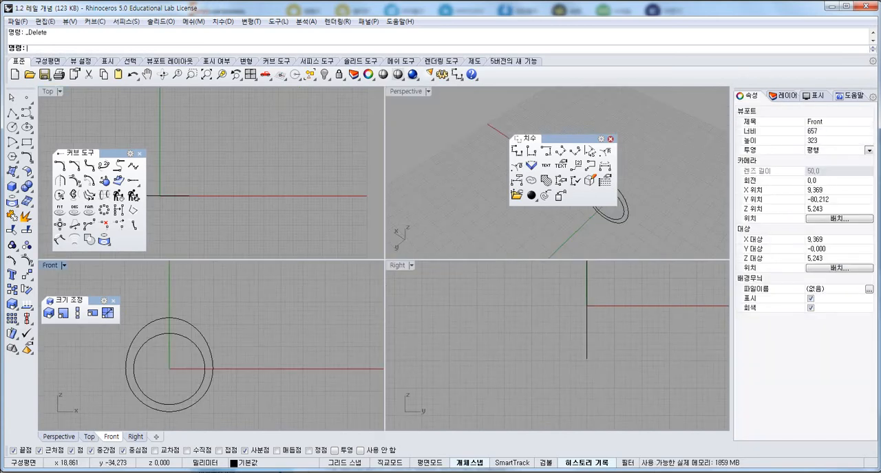
{"action": "left_click", "coordinate": [610, 139]}
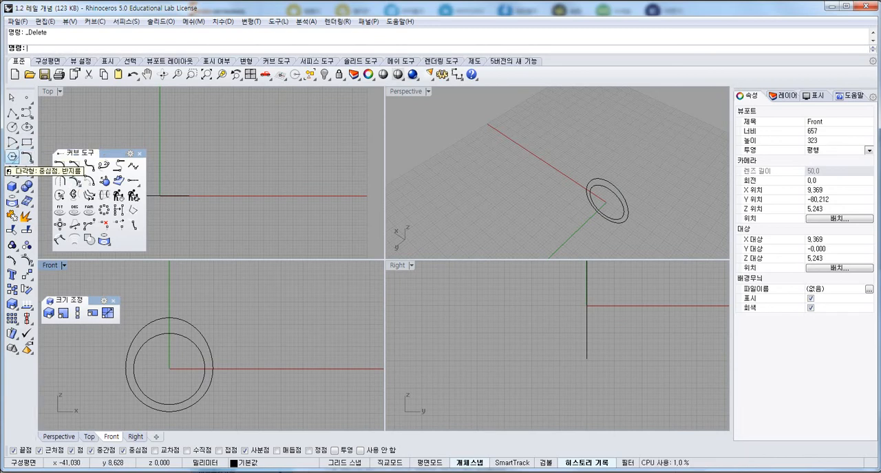
In the Front view, draw a circle perpendicular to the construction plane by diameter, from the outer curve's top to the inner curve's top.
{"action": "left_click", "coordinate": [12, 128]}
{"action": "left_click_drag", "start_coordinate": [58, 125], "coordinate": [201, 254]}
{"action": "double_click", "coordinate": [51, 266]}
{"action": "right_click_drag", "start_coordinate": [69, 280], "coordinate": [169, 248]}
{"action": "scroll", "coordinate": [168, 249], "scroll_direction": "up", "scroll_amount": 4}
{"action": "left_click_drag", "start_coordinate": [201, 253], "coordinate": [200, 231]}
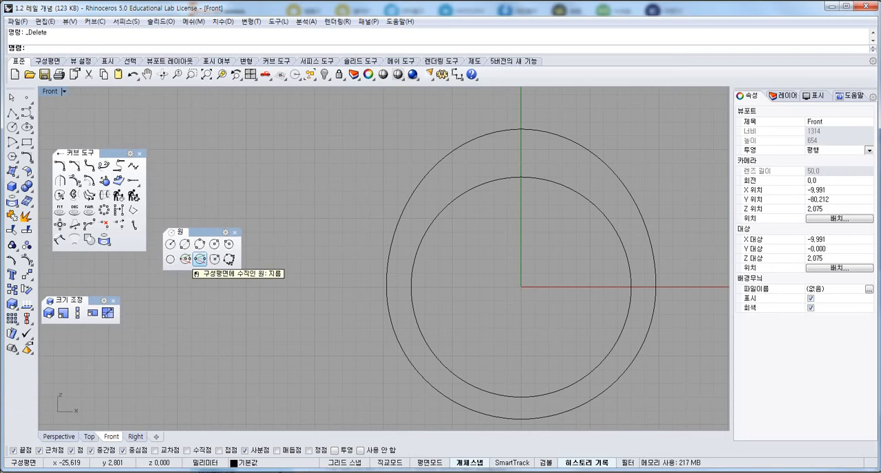
{"action": "left_click", "coordinate": [200, 258]}
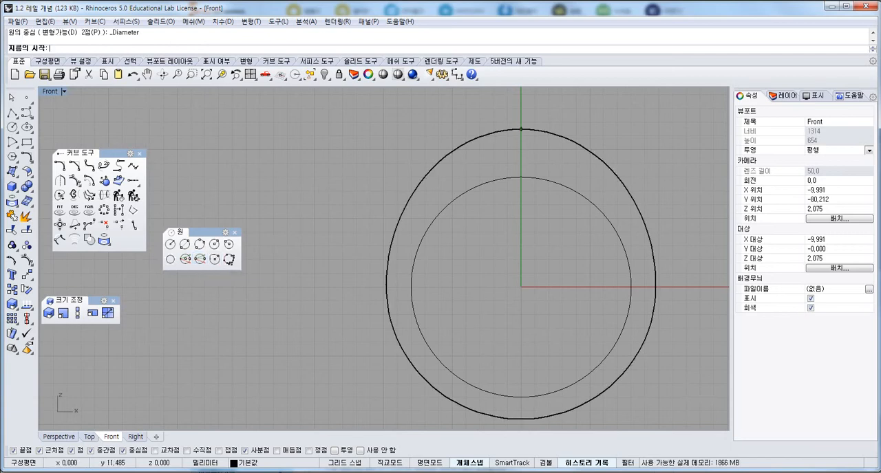
{"action": "left_click", "coordinate": [520, 130]}
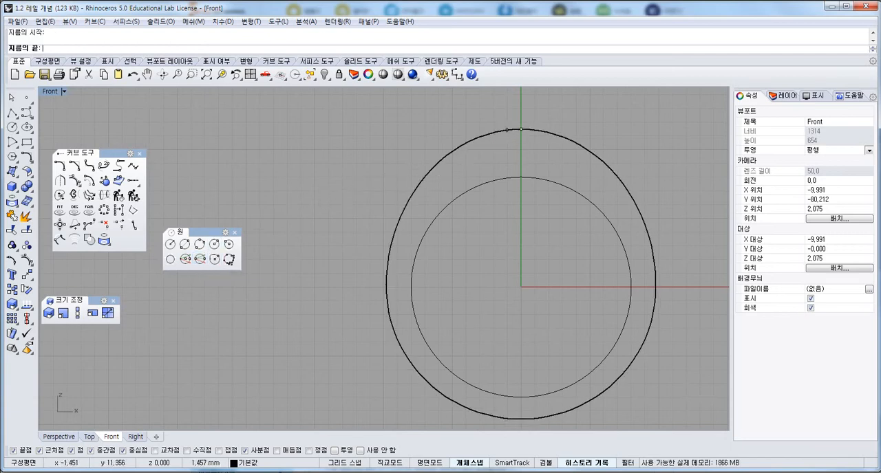
{"action": "left_click", "coordinate": [521, 178]}
Add a second perpendicular diameter circle at the band's bottom, from the inner curve's lowest point to the outer curve's lowest point.
{"action": "right_click", "coordinate": [520, 180]}
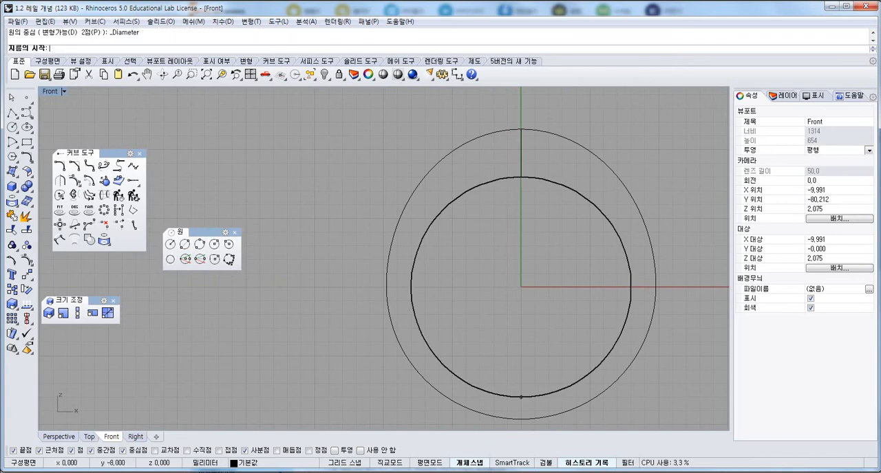
{"action": "left_click", "coordinate": [521, 398]}
{"action": "left_click", "coordinate": [521, 419]}
{"action": "scroll", "coordinate": [362, 271], "scroll_direction": "down", "scroll_amount": 6}
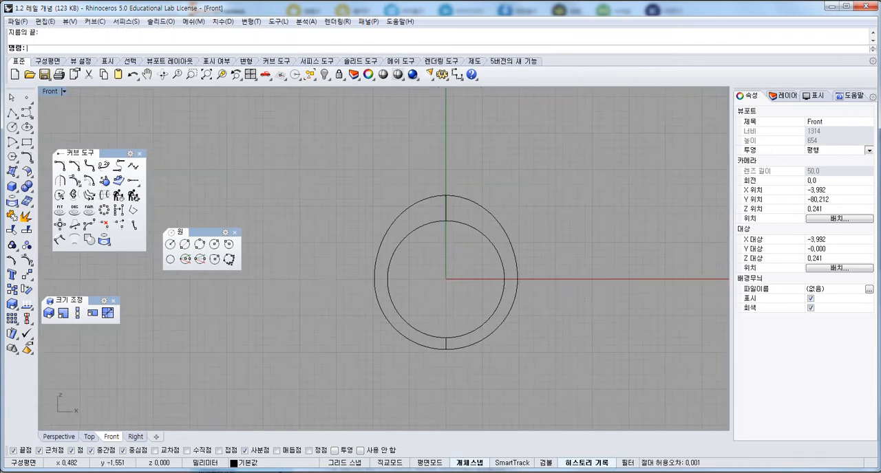
Rebuild both perpendicular section circles with 12 points and degree 3, viewing the whole ring in the Perspective view.
{"action": "left_click_drag", "start_coordinate": [420, 173], "coordinate": [511, 432]}
{"action": "type", "text": "4View"}
{"action": "key", "text": "Return"}
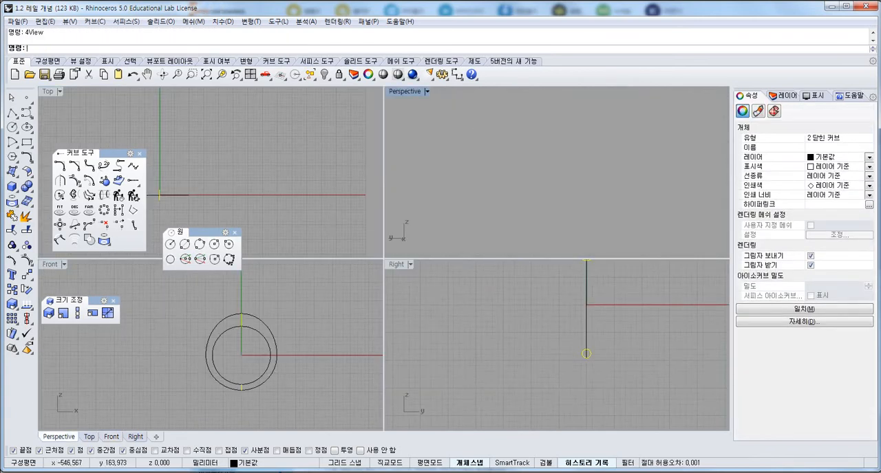
{"action": "type", "text": "Z"}
{"action": "key", "text": "Return"}
{"action": "type", "text": "e"}
{"action": "key", "text": "Return"}
{"action": "right_click_drag", "start_coordinate": [497, 196], "coordinate": [588, 218]}
{"action": "right_click_drag", "start_coordinate": [568, 296], "coordinate": [500, 341]}
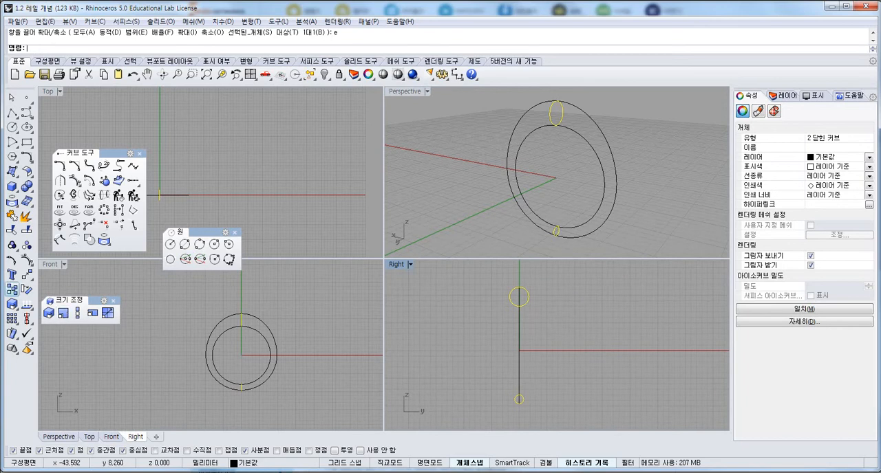
{"action": "left_click", "coordinate": [118, 196]}
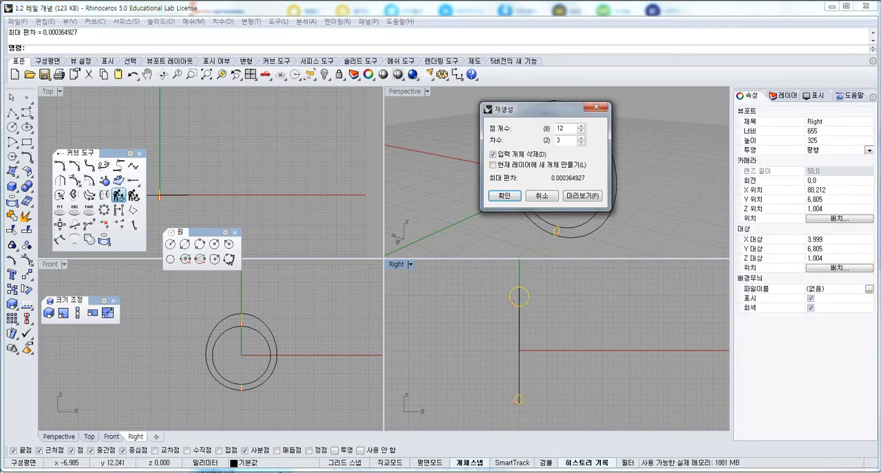
{"action": "left_click", "coordinate": [503, 195]}
Display the control points of both section circles in a maximized Right view and select all points of the top circle.
{"action": "double_click", "coordinate": [397, 264]}
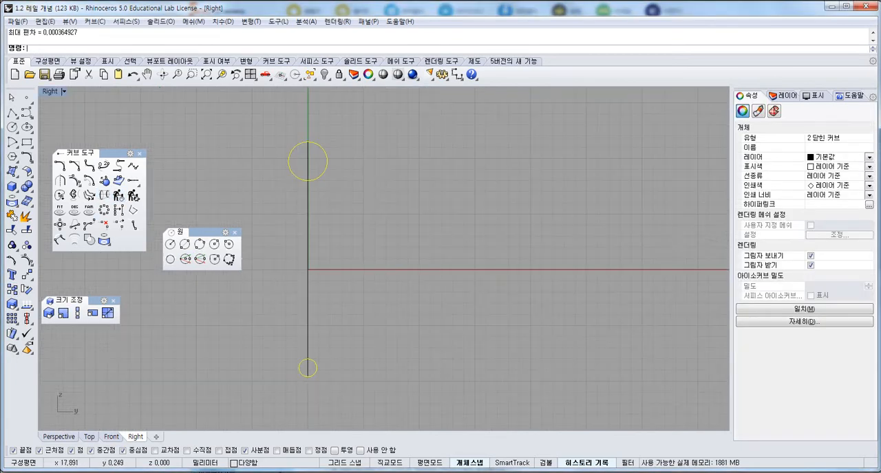
{"action": "right_click_drag", "start_coordinate": [300, 186], "coordinate": [398, 193]}
{"action": "scroll", "coordinate": [398, 194], "scroll_direction": "up", "scroll_amount": 6}
{"action": "right_click_drag", "start_coordinate": [432, 167], "coordinate": [363, 201]}
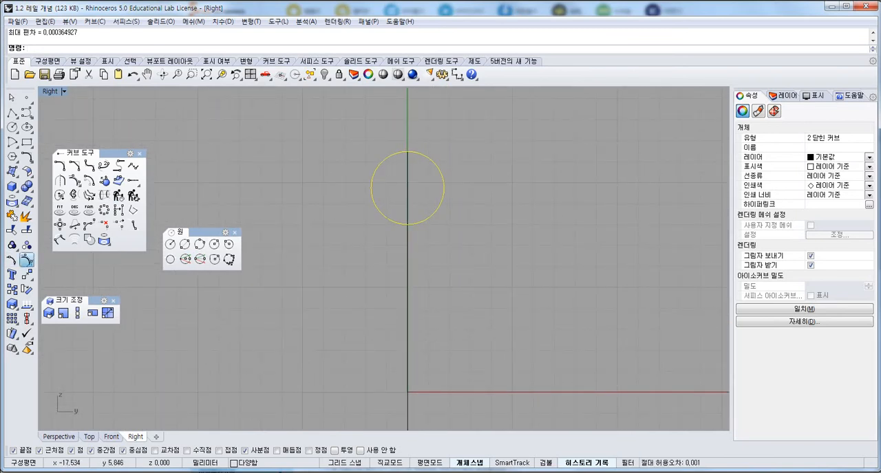
{"action": "left_click", "coordinate": [27, 260]}
{"action": "left_click_drag", "start_coordinate": [338, 139], "coordinate": [470, 254]}
{"action": "left_click", "coordinate": [78, 313]}
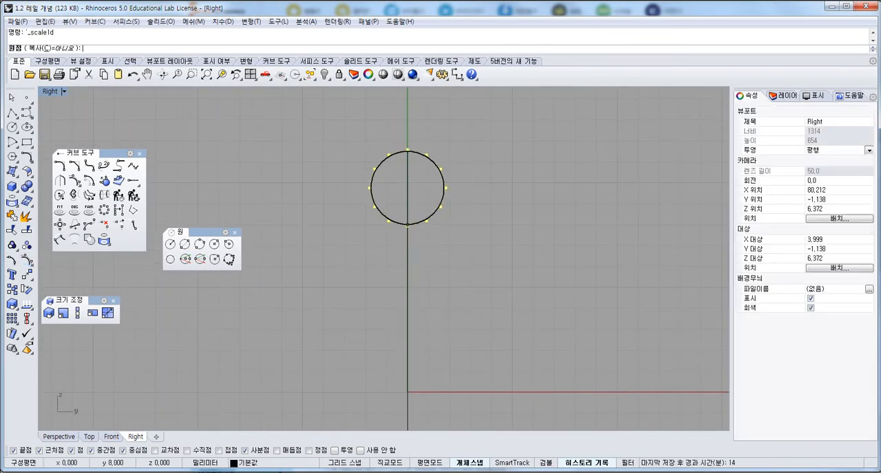
{"action": "left_click", "coordinate": [408, 225]}
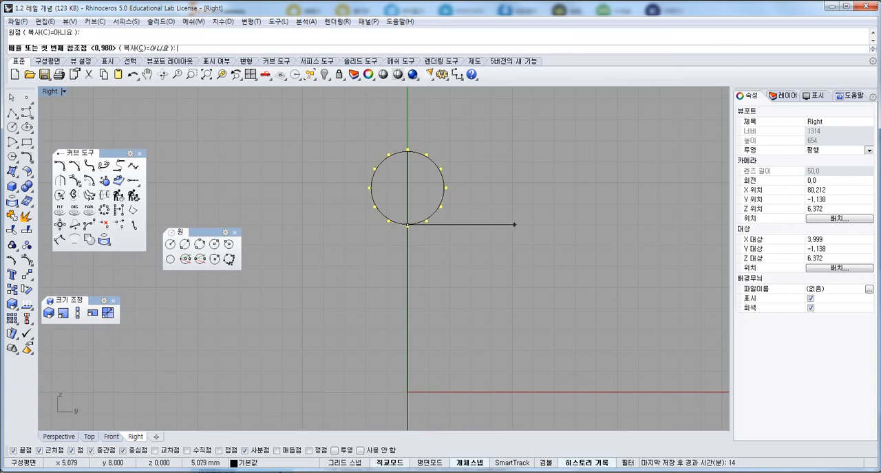
{"action": "key", "text": "Escape"}
Widen the top section circle horizontally from its lowest point with Scale1D by a factor of about 1.75.
{"action": "left_click", "coordinate": [78, 313]}
{"action": "left_click", "coordinate": [407, 224]}
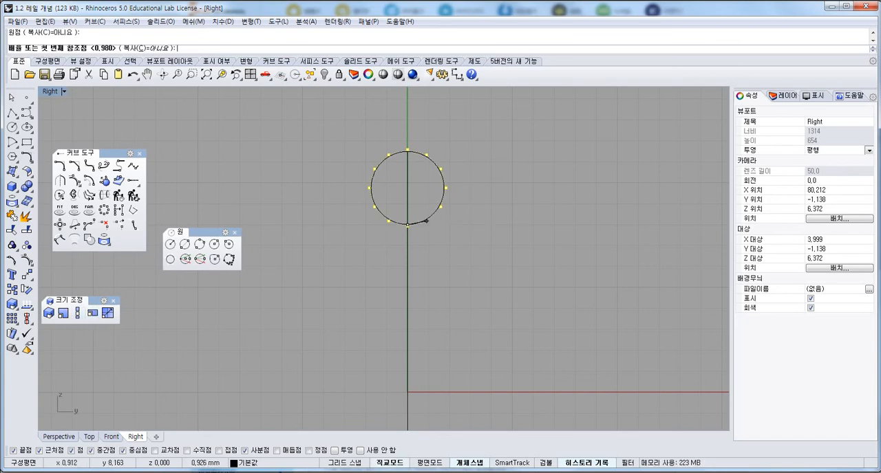
{"action": "left_click", "coordinate": [497, 224]}
{"action": "left_click", "coordinate": [564, 225]}
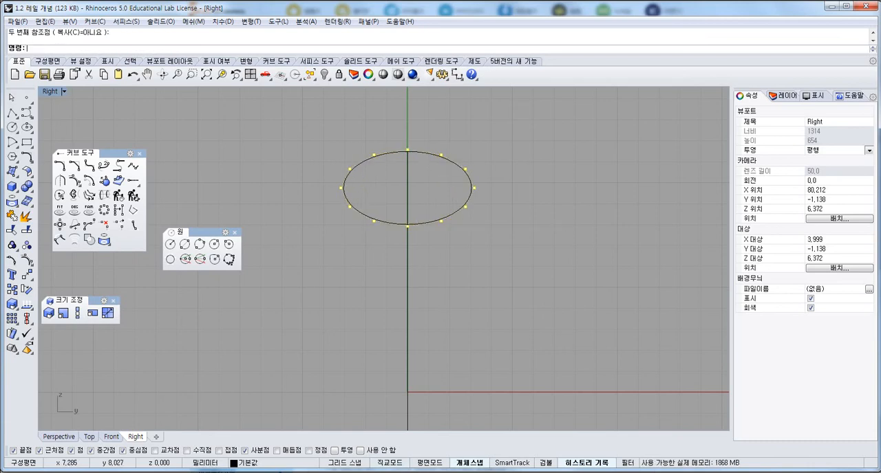
Flatten the top section's lower five control points vertically from its lowest point with Scale1D by a factor of about 0.22.
{"action": "left_click_drag", "start_coordinate": [320, 198], "coordinate": [523, 238]}
{"action": "scroll", "coordinate": [383, 214], "scroll_direction": "up", "scroll_amount": 8}
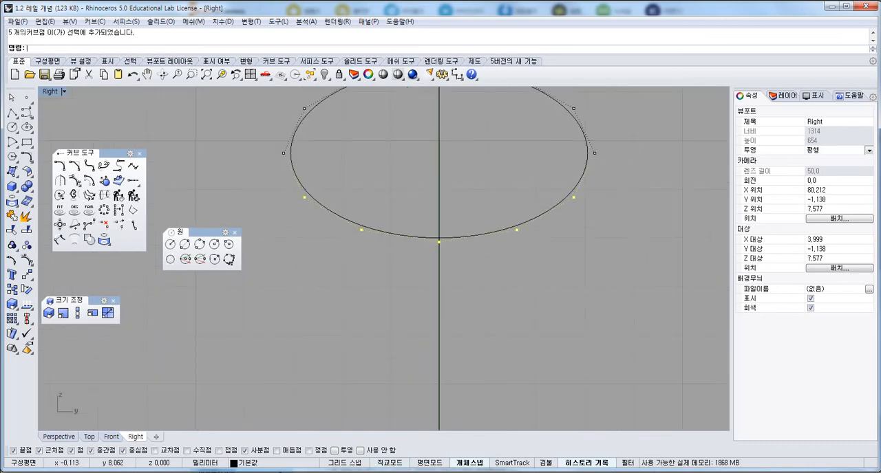
{"action": "right_click", "coordinate": [436, 236]}
{"action": "left_click", "coordinate": [439, 141]}
{"action": "left_click", "coordinate": [439, 186]}
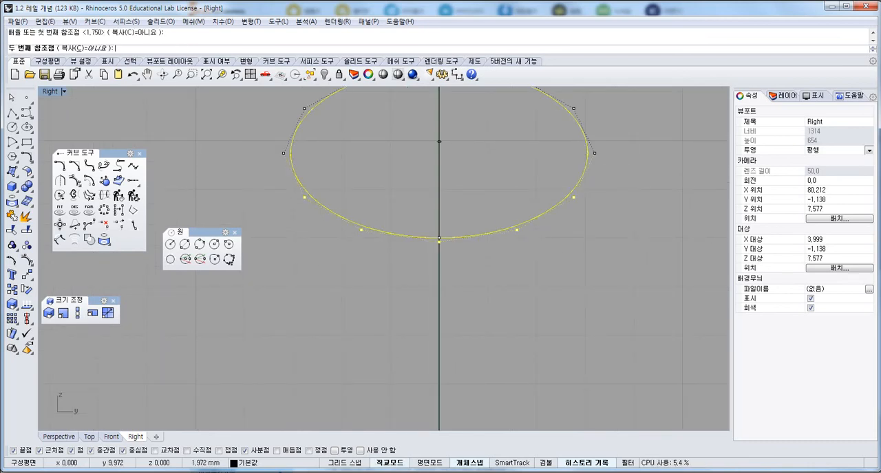
{"action": "left_click", "coordinate": [439, 215], "text": "shift"}
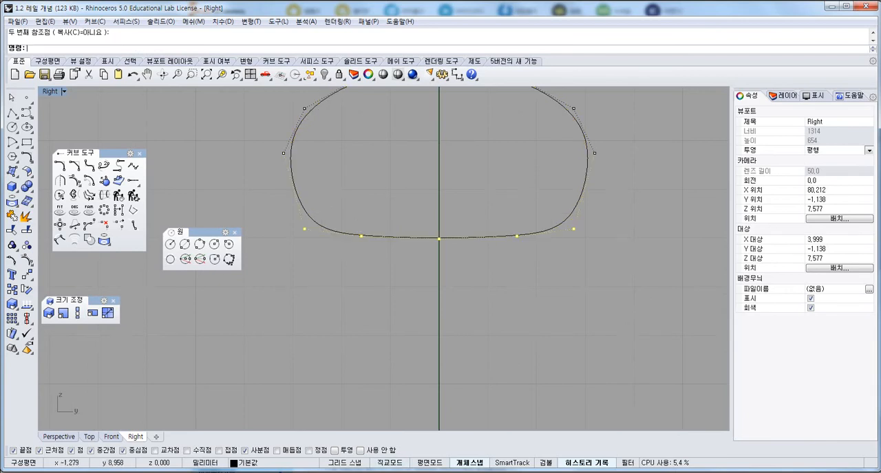
Stretch the top section's upper seven control points vertically from its highest point with Scale1D by a factor of about 1.44.
{"action": "scroll", "coordinate": [344, 172], "scroll_direction": "down", "scroll_amount": 4}
{"action": "left_click_drag", "start_coordinate": [327, 151], "coordinate": [561, 234]}
{"action": "right_click", "coordinate": [453, 178]}
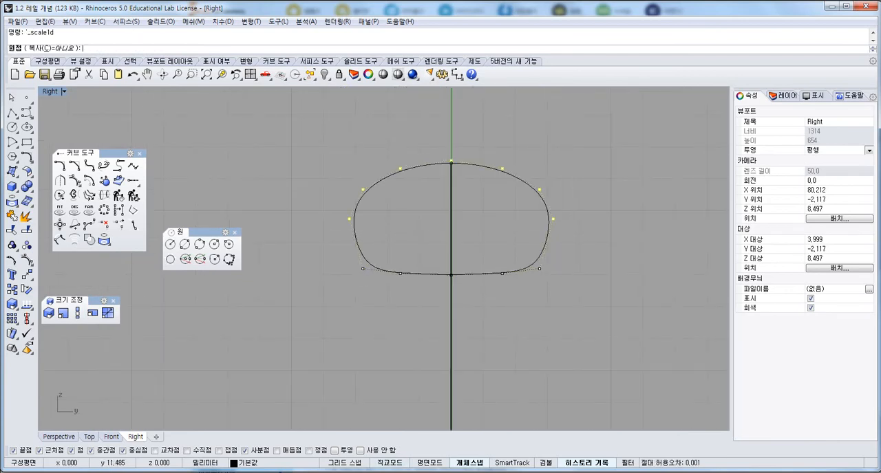
{"action": "left_click", "coordinate": [450, 163]}
{"action": "scroll", "coordinate": [434, 215], "scroll_direction": "up", "scroll_amount": 6}
{"action": "left_click", "coordinate": [465, 215]}
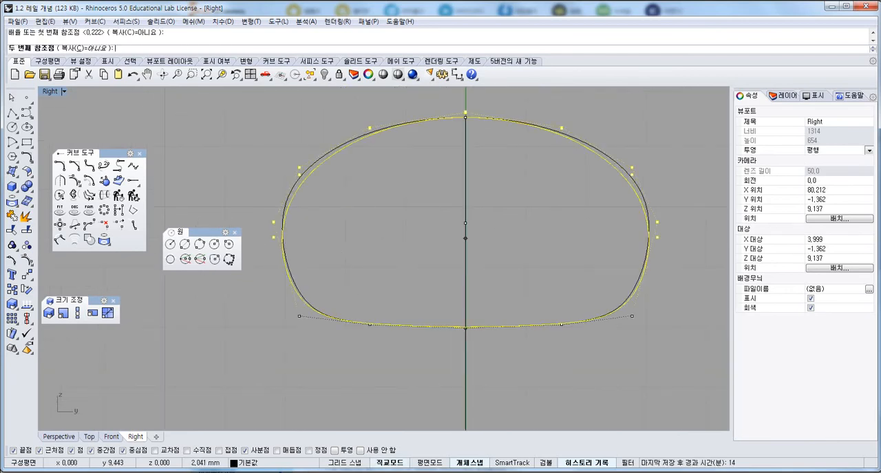
{"action": "left_click", "coordinate": [433, 267]}
{"action": "scroll", "coordinate": [432, 268], "scroll_direction": "down", "scroll_amount": 8}
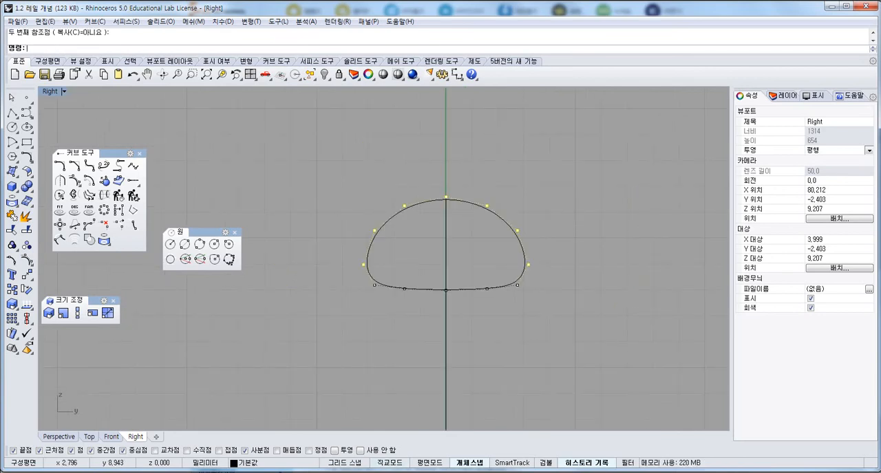
Widen the bottom section circle horizontally from its lowest point with Scale1D by a factor of about 2.07.
{"action": "right_click_drag", "start_coordinate": [394, 281], "coordinate": [385, 184]}
{"action": "scroll", "coordinate": [392, 206], "scroll_direction": "down", "scroll_amount": 5}
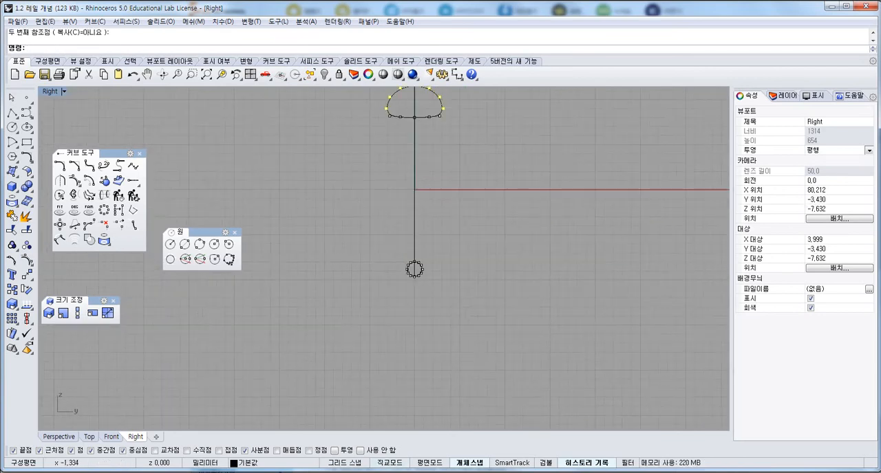
{"action": "scroll", "coordinate": [400, 265], "scroll_direction": "up", "scroll_amount": 12}
{"action": "left_click_drag", "start_coordinate": [397, 246], "coordinate": [501, 322]}
{"action": "right_click", "coordinate": [496, 320]}
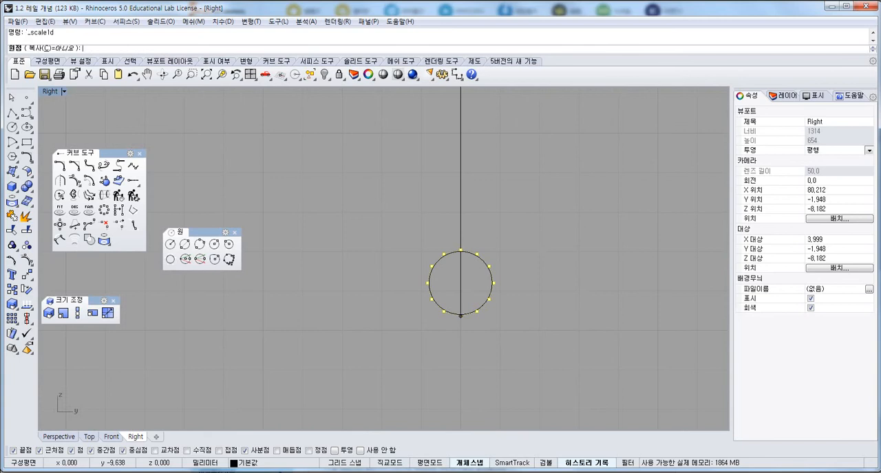
{"action": "left_click", "coordinate": [460, 315]}
{"action": "left_click", "coordinate": [538, 314]}
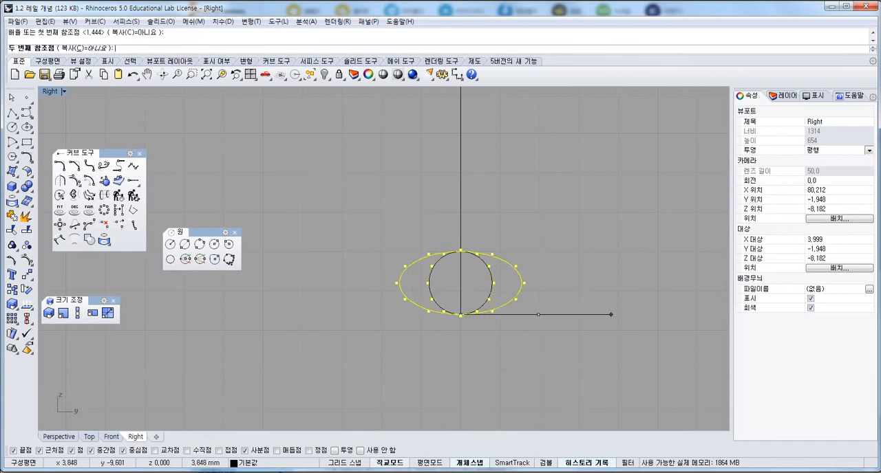
{"action": "left_click", "coordinate": [614, 314]}
Flatten the bottom section's upper five control points vertically from its highest point with Scale1D by a factor of about 0.29.
{"action": "left_click_drag", "start_coordinate": [364, 233], "coordinate": [545, 277]}
{"action": "right_click", "coordinate": [545, 278]}
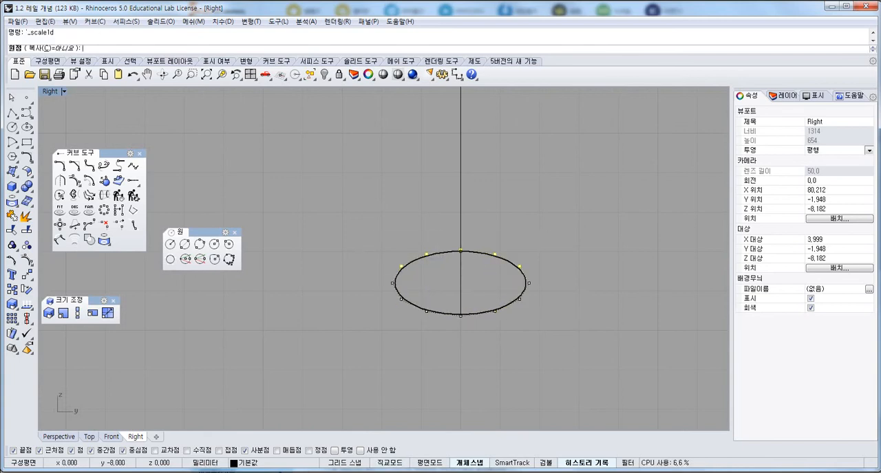
{"action": "left_click", "coordinate": [460, 283]}
{"action": "left_click", "coordinate": [460, 359], "text": "shift"}
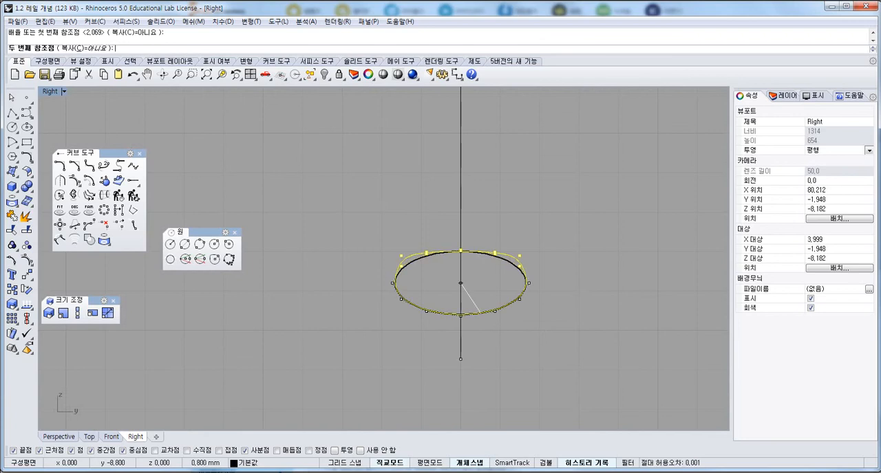
{"action": "left_click", "coordinate": [480, 314], "text": "shift"}
Stretch the bottom section's lower seven control points vertically from its lowest point with Scale1D into a D shape, and hide all control points.
{"action": "left_click_drag", "start_coordinate": [365, 280], "coordinate": [552, 346]}
{"action": "right_click", "coordinate": [553, 346]}
{"action": "left_click", "coordinate": [461, 316]}
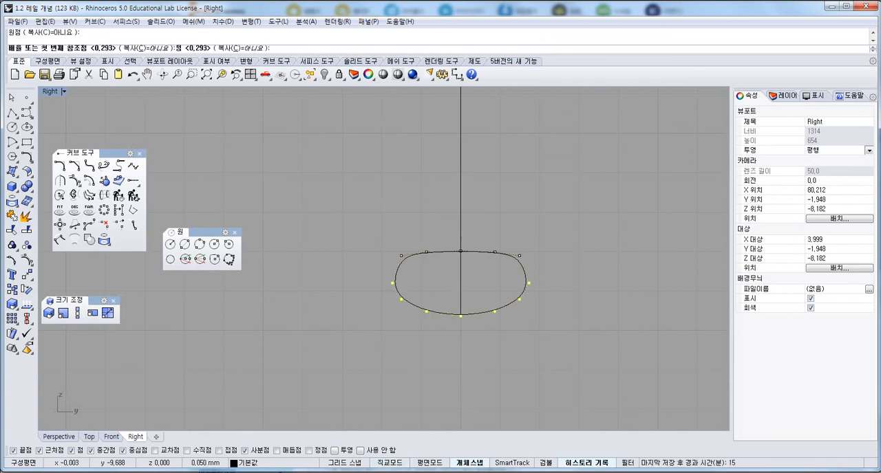
{"action": "left_click", "coordinate": [460, 359], "text": "shift"}
{"action": "left_click", "coordinate": [460, 377], "text": "shift"}
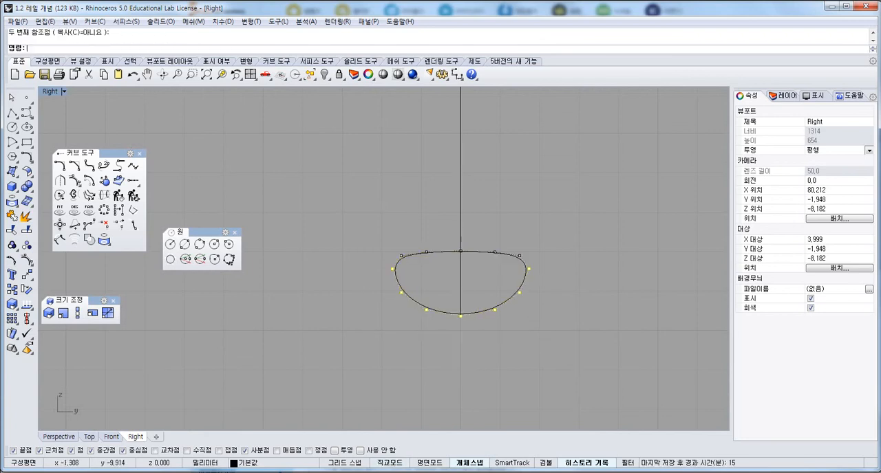
{"action": "right_click_drag", "start_coordinate": [481, 328], "coordinate": [503, 355]}
{"action": "key", "text": "Escape"}
{"action": "key", "text": "Escape"}
{"action": "scroll", "coordinate": [503, 355], "scroll_direction": "down", "scroll_amount": 8}
{"action": "right_click_drag", "start_coordinate": [467, 311], "coordinate": [426, 337]}
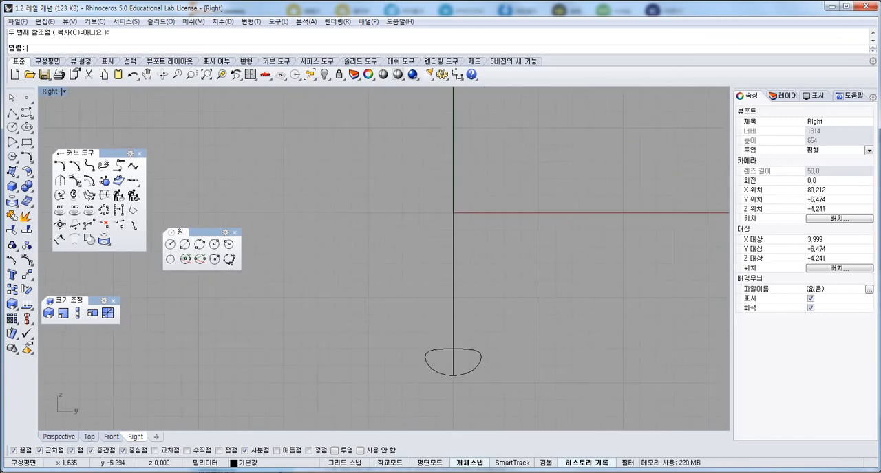
{"action": "scroll", "coordinate": [426, 337], "scroll_direction": "down", "scroll_amount": 6}
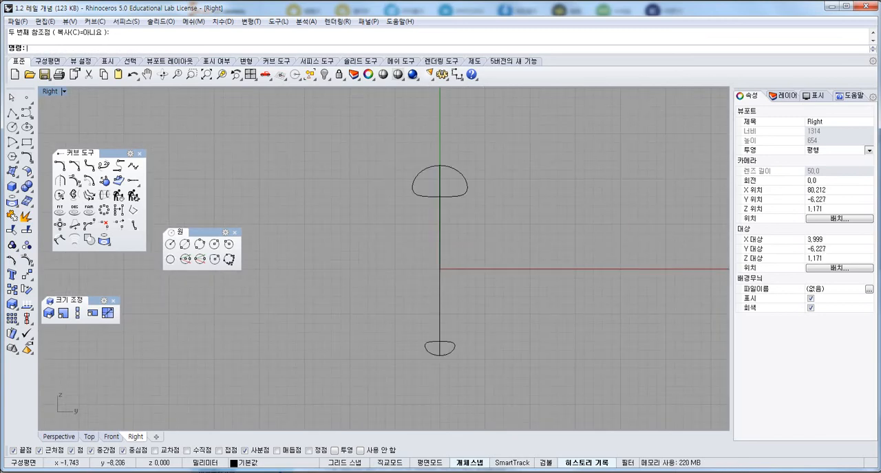
{"action": "scroll", "coordinate": [424, 346], "scroll_direction": "up", "scroll_amount": 10}
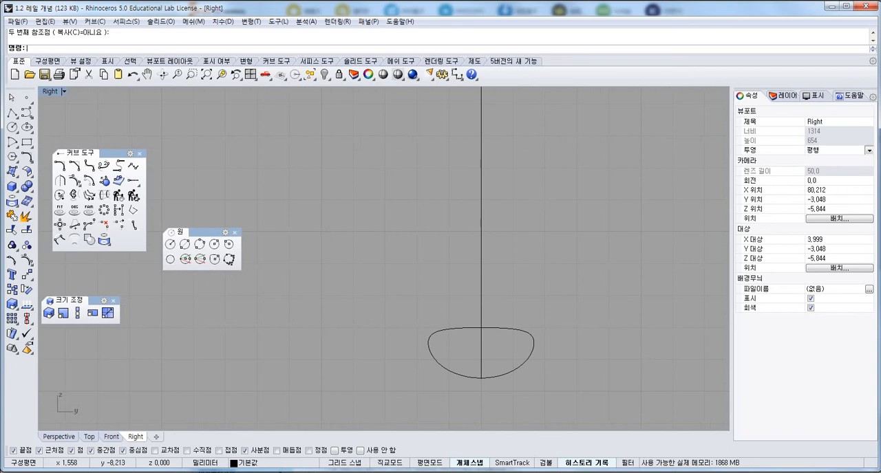
{"action": "right_click_drag", "start_coordinate": [532, 345], "coordinate": [454, 352]}
{"action": "scroll", "coordinate": [441, 343], "scroll_direction": "down", "scroll_amount": 6}
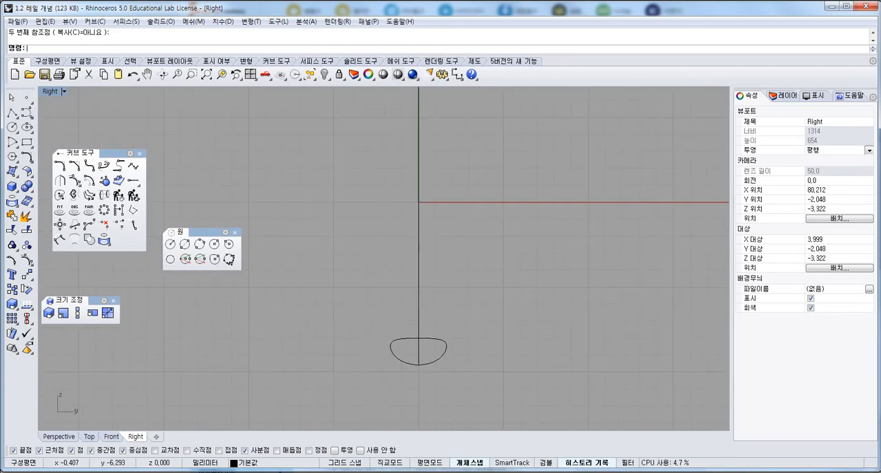
Adjust the top section's width horizontally from its lowest point with Scale1D.
{"action": "right_click_drag", "start_coordinate": [411, 309], "coordinate": [423, 391]}
{"action": "scroll", "coordinate": [423, 391], "scroll_direction": "down", "scroll_amount": 4}
{"action": "left_click", "coordinate": [439, 194]}
{"action": "scroll", "coordinate": [439, 205], "scroll_direction": "up", "scroll_amount": 8}
{"action": "type", "text": "s1"}
{"action": "key", "text": "Return"}
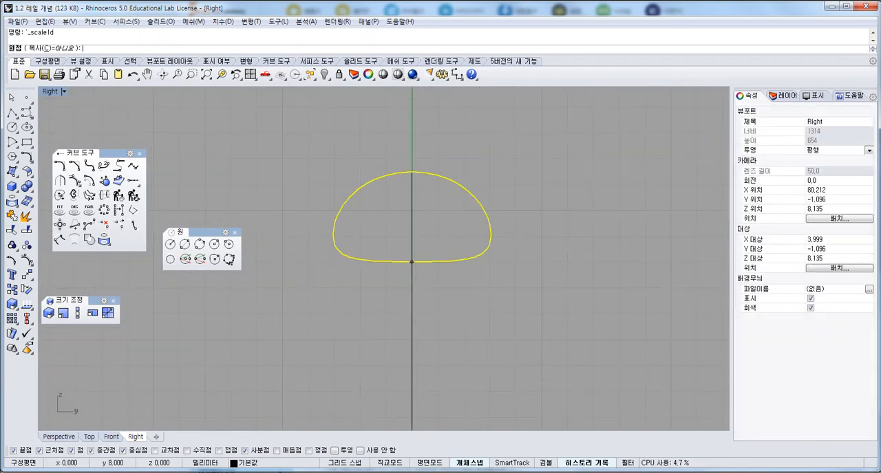
{"action": "left_click", "coordinate": [412, 262]}
{"action": "left_click", "coordinate": [592, 262]}
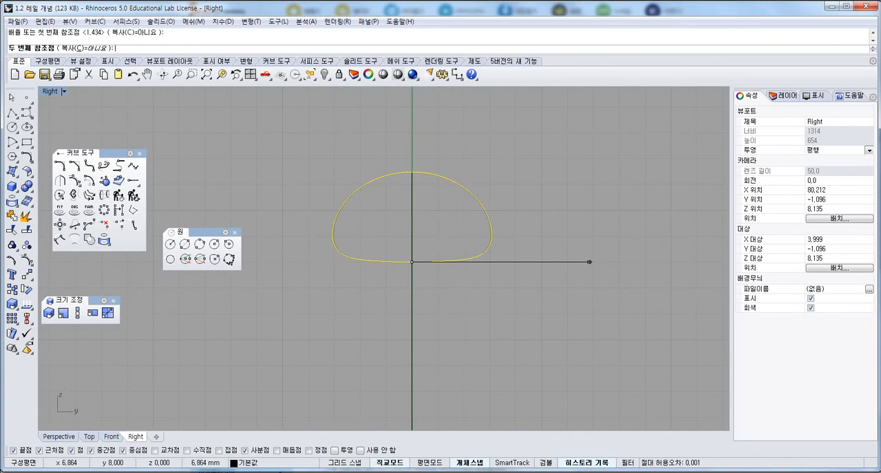
{"action": "left_click", "coordinate": [589, 262], "text": "shift"}
{"action": "scroll", "coordinate": [452, 171], "scroll_direction": "down", "scroll_amount": 8}
Examine the rail curves and both D-shaped sections in the four-view layout and from several angles.
{"action": "type", "text": "4"}
{"action": "key", "text": "Return"}
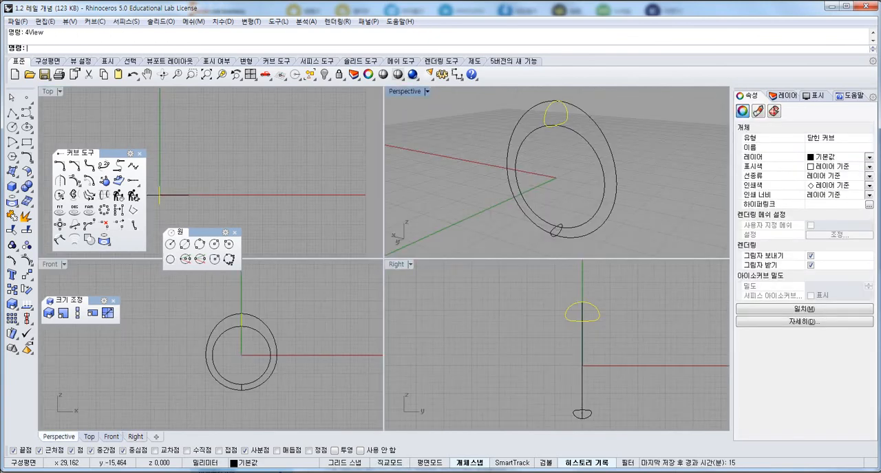
{"action": "right_click_drag", "start_coordinate": [489, 141], "coordinate": [594, 146]}
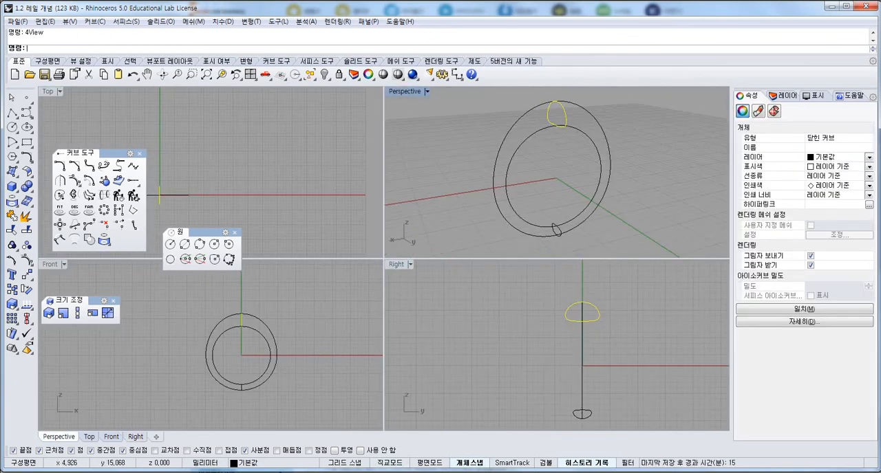
{"action": "key", "text": "Escape"}
{"action": "scroll", "coordinate": [585, 348], "scroll_direction": "up", "scroll_amount": 6}
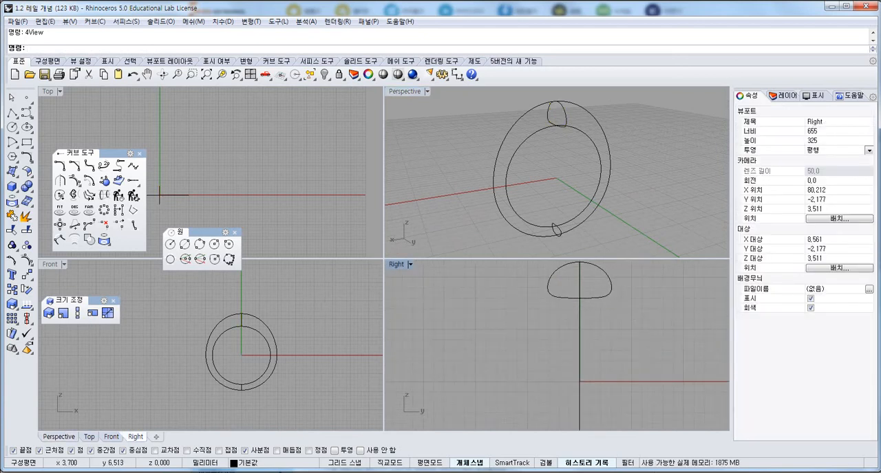
{"action": "right_click_drag", "start_coordinate": [617, 313], "coordinate": [531, 308]}
{"action": "right_click_drag", "start_coordinate": [556, 346], "coordinate": [554, 346]}
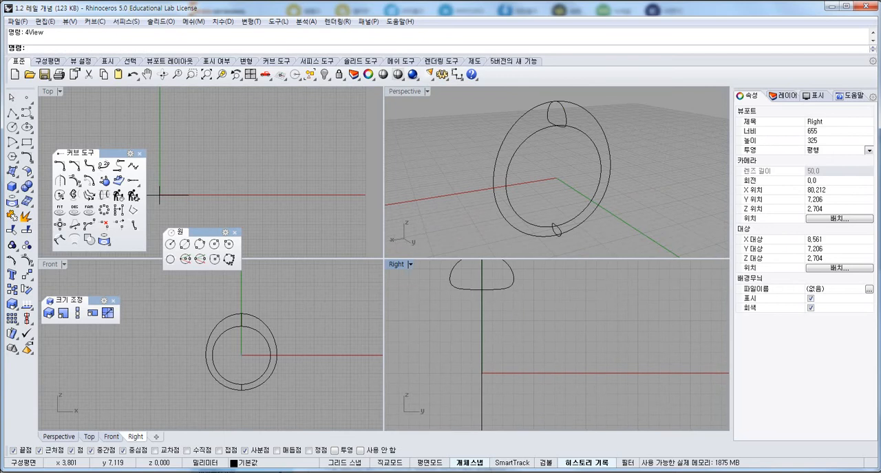
{"action": "right_click_drag", "start_coordinate": [538, 171], "coordinate": [458, 198]}
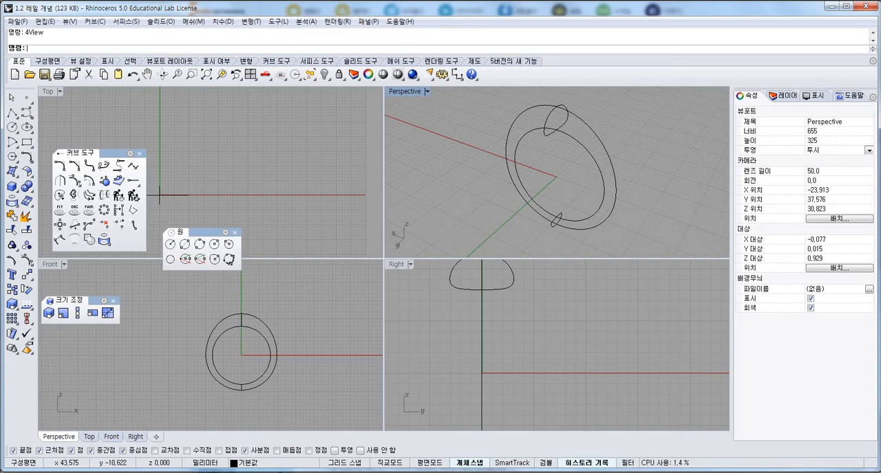
Maximize the Perspective view and keep the surface creation tools open as a floating palette.
{"action": "double_click", "coordinate": [405, 91]}
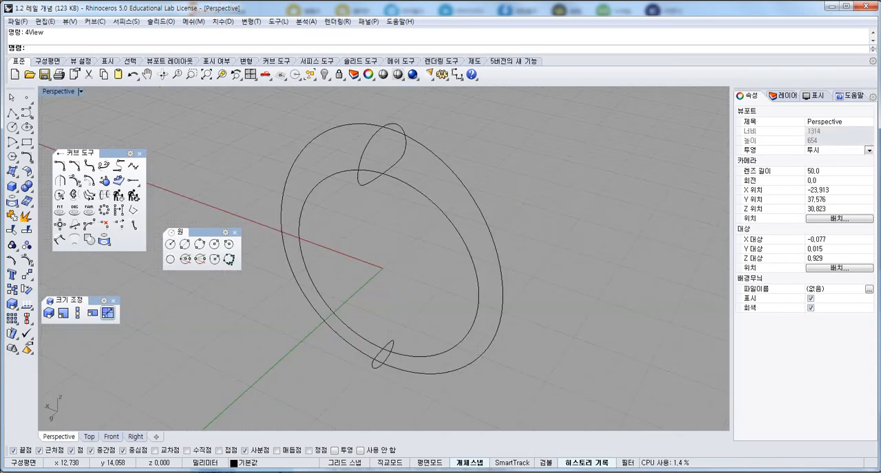
{"action": "left_click", "coordinate": [11, 171]}
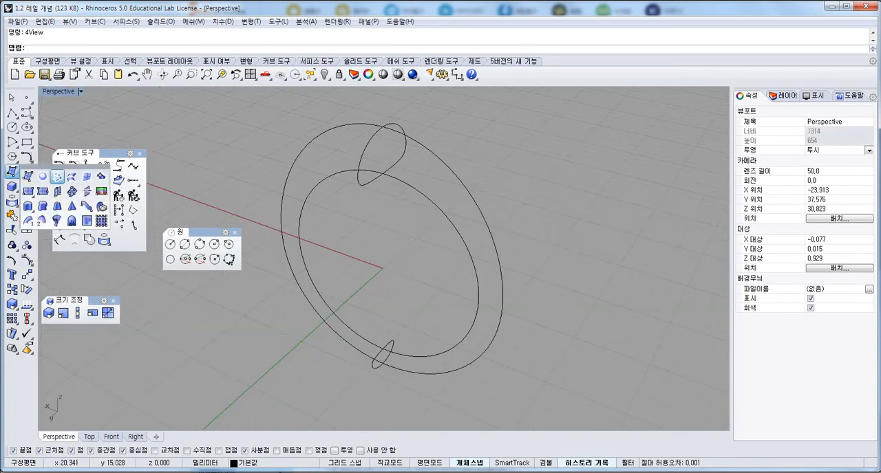
{"action": "left_click_drag", "start_coordinate": [65, 167], "coordinate": [207, 129]}
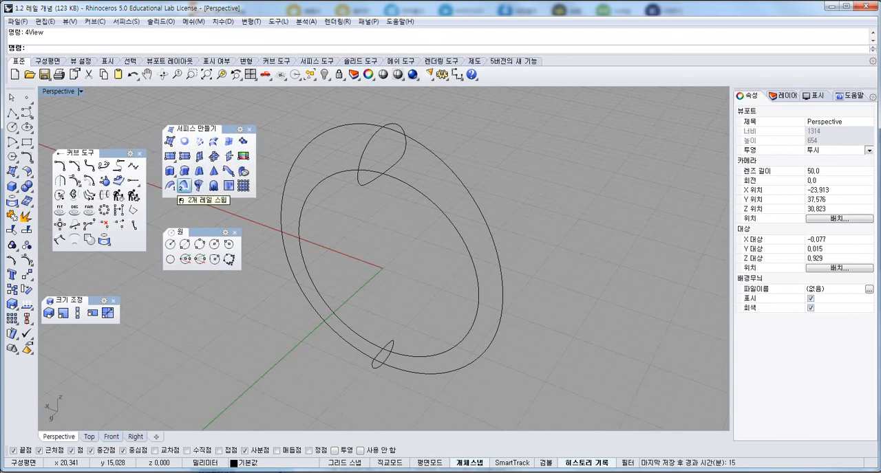
Start a two-rail sweep with the outer and inner rail curves and both D-shaped sections, accepting the default seam points.
{"action": "left_click", "coordinate": [185, 186]}
{"action": "left_click", "coordinate": [432, 200]}
{"action": "left_click", "coordinate": [450, 172]}
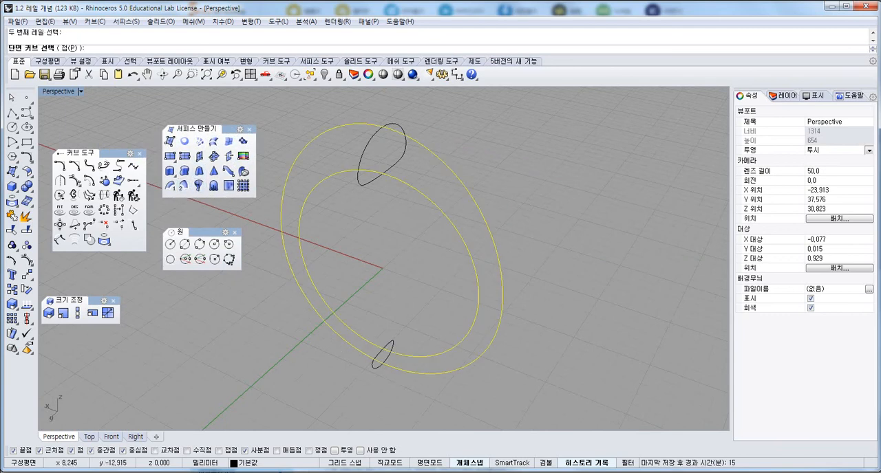
{"action": "left_click", "coordinate": [397, 167]}
{"action": "left_click", "coordinate": [387, 348]}
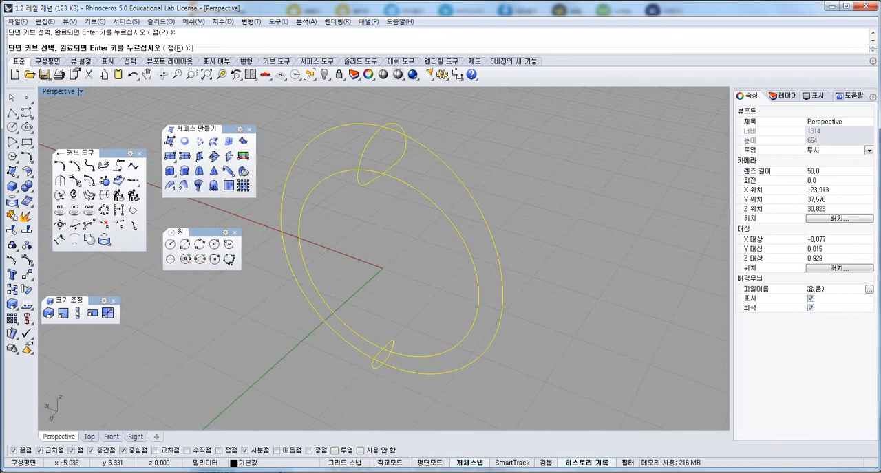
{"action": "right_click", "coordinate": [392, 343]}
{"action": "right_click_drag", "start_coordinate": [447, 337], "coordinate": [317, 289]}
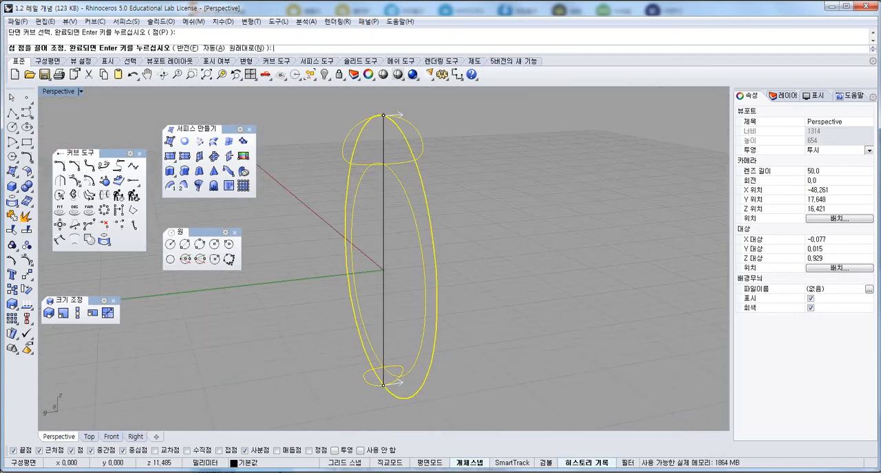
{"action": "right_click_drag", "start_coordinate": [427, 330], "coordinate": [361, 315]}
{"action": "right_click_drag", "start_coordinate": [371, 389], "coordinate": [413, 387]}
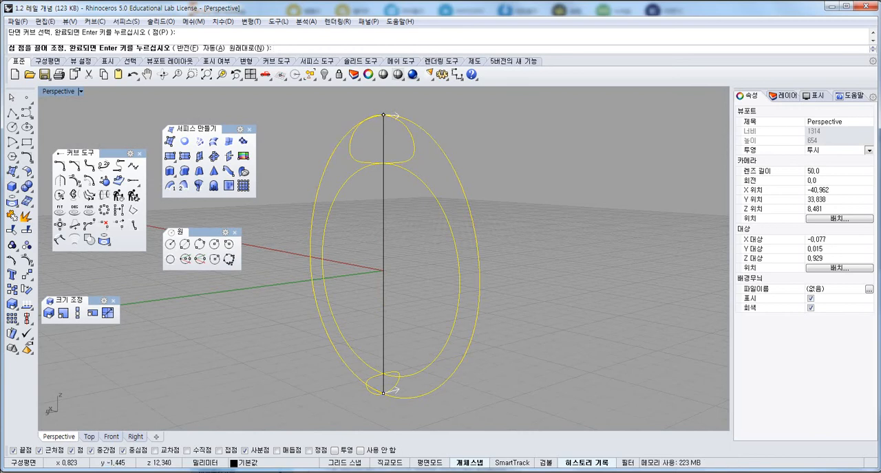
{"action": "key", "text": "Return"}
Generate the two-rail sweep as a closed sweep, inspect the ring surface, and undo the sweep.
{"action": "left_click_drag", "start_coordinate": [393, 120], "coordinate": [612, 118]}
{"action": "right_click_drag", "start_coordinate": [305, 229], "coordinate": [475, 229]}
{"action": "right_click_drag", "start_coordinate": [300, 311], "coordinate": [303, 307]}
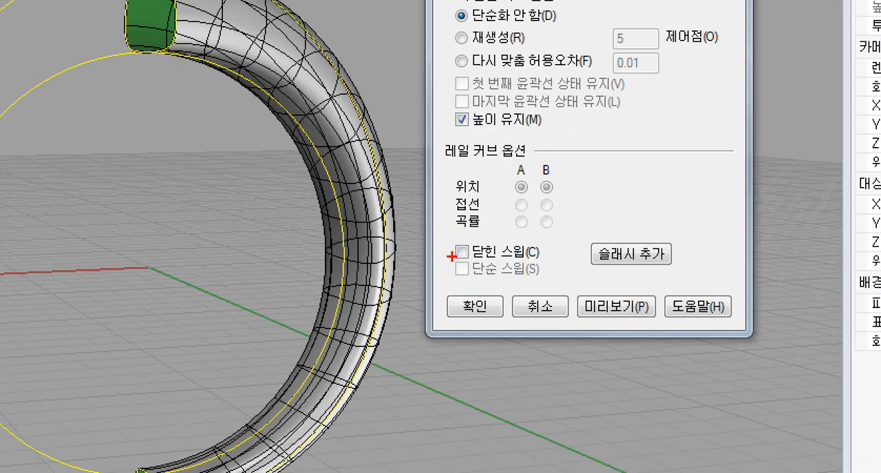
{"action": "mouse_move", "coordinate": [533, 266]}
{"action": "left_mouse_down"}
{"action": "mouse_move", "coordinate": [592, 269]}
{"action": "mouse_move", "coordinate": [475, 277]}
{"action": "left_mouse_up"}
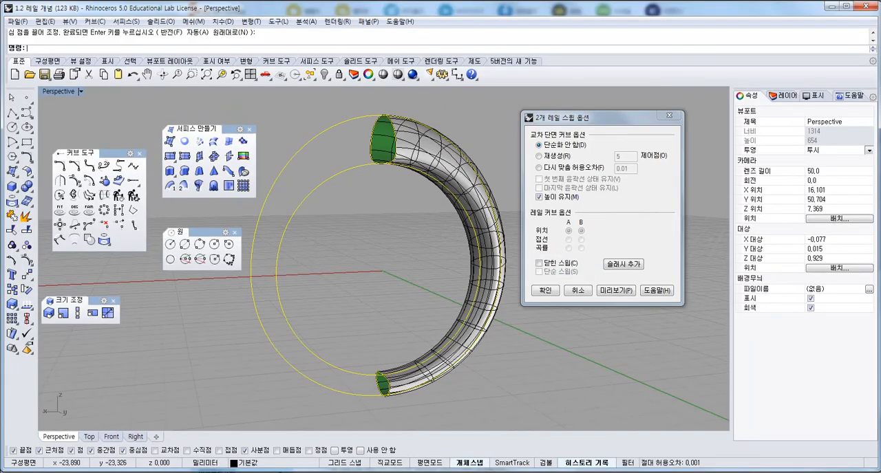
{"action": "left_click", "coordinate": [539, 263]}
{"action": "left_click", "coordinate": [545, 290]}
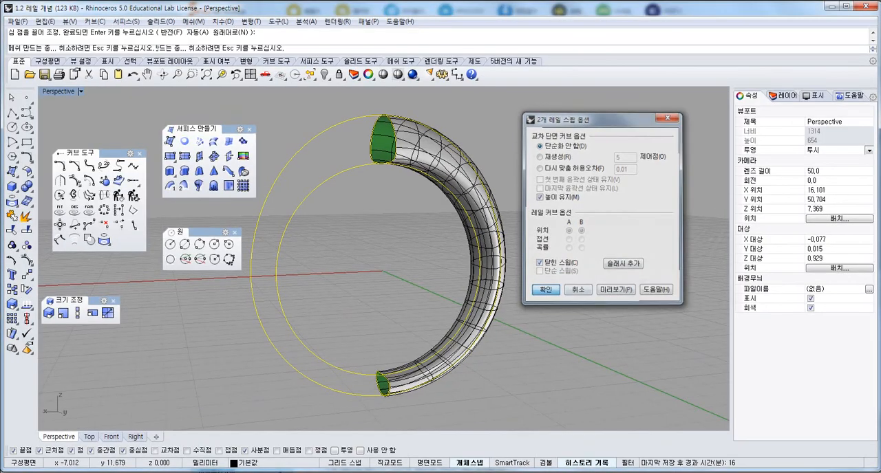
{"action": "right_click_drag", "start_coordinate": [480, 214], "coordinate": [374, 231]}
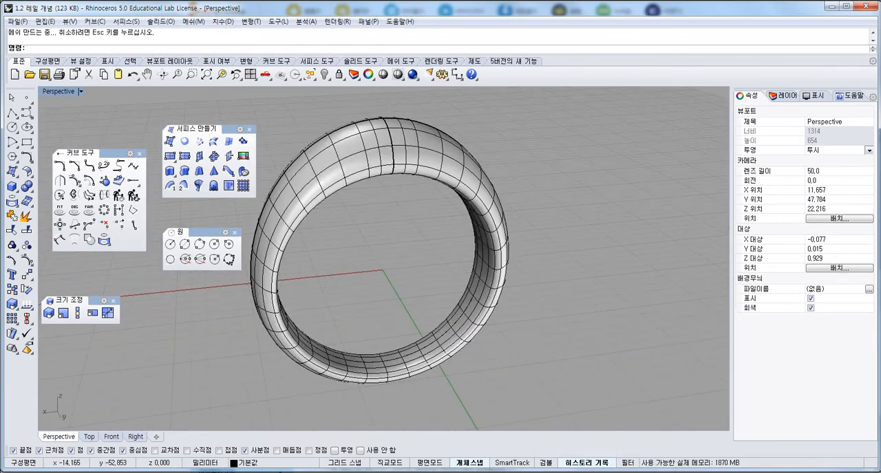
{"action": "right_click_drag", "start_coordinate": [410, 116], "coordinate": [375, 157]}
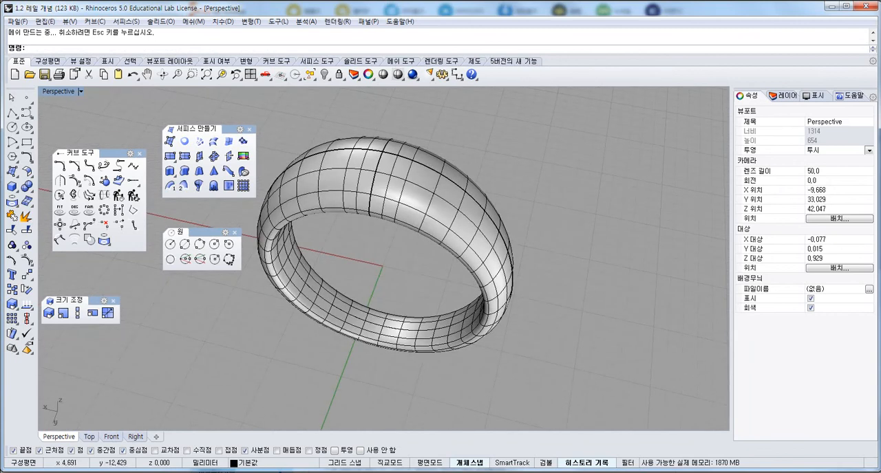
{"action": "key", "text": "ctrl+z"}
Start a two-rail sweep on all four curves and move both section seam points to the inner rail.
{"action": "right_click_drag", "start_coordinate": [402, 249], "coordinate": [393, 196]}
{"action": "scroll", "coordinate": [394, 196], "scroll_direction": "down", "scroll_amount": 8}
{"action": "left_click_drag", "start_coordinate": [486, 140], "coordinate": [391, 322]}
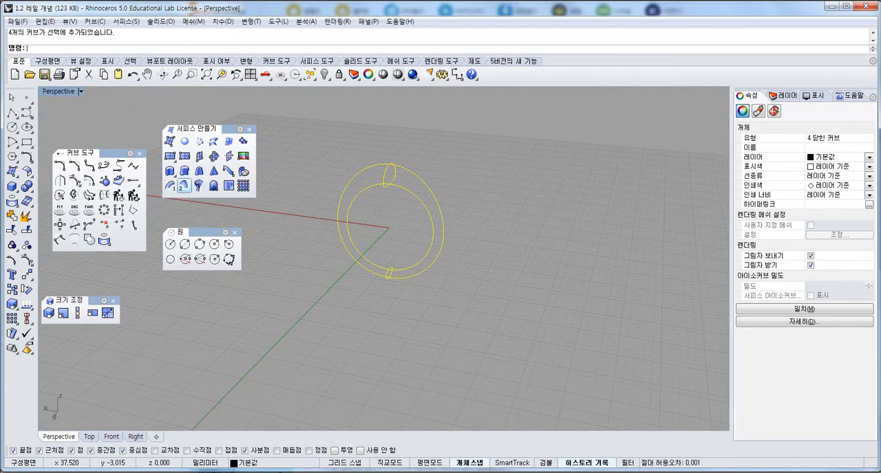
{"action": "left_click", "coordinate": [183, 186]}
{"action": "scroll", "coordinate": [381, 167], "scroll_direction": "up", "scroll_amount": 3}
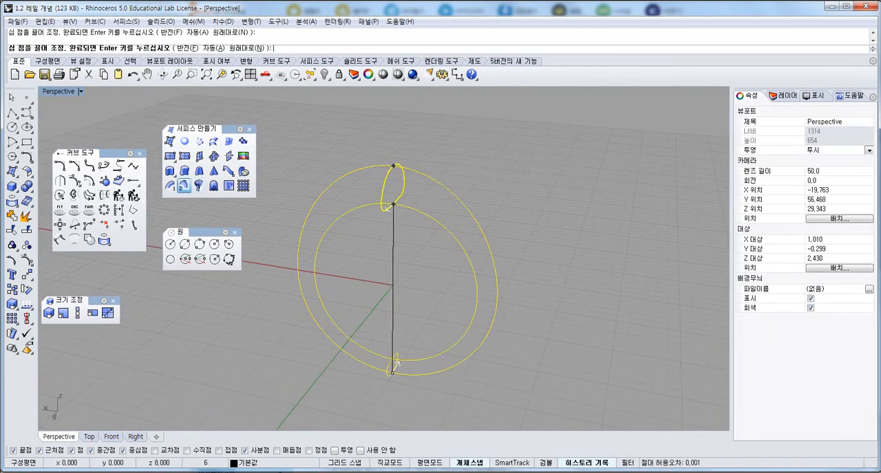
{"action": "left_click_drag", "start_coordinate": [393, 204], "coordinate": [392, 204]}
{"action": "left_click_drag", "start_coordinate": [392, 373], "coordinate": [392, 359]}
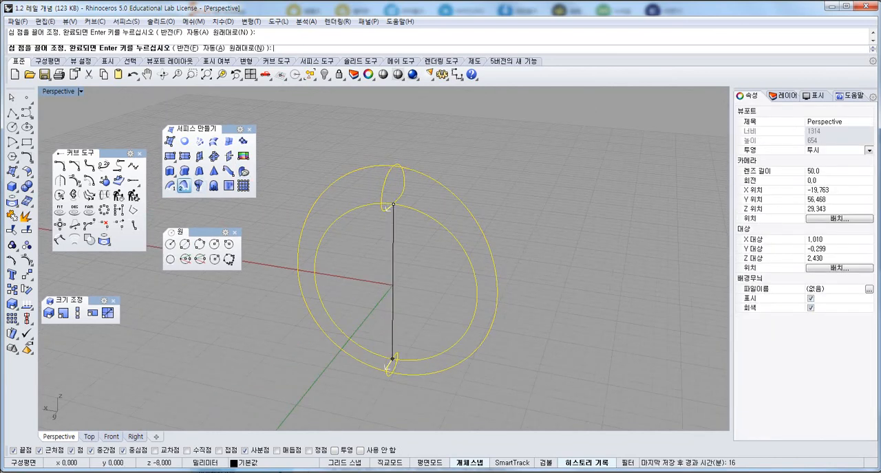
Try the sweep with the top section's seam direction flipped opposite to the bottom section's, and cancel it from the sweep options.
{"action": "right_click_drag", "start_coordinate": [406, 275], "coordinate": [300, 245]}
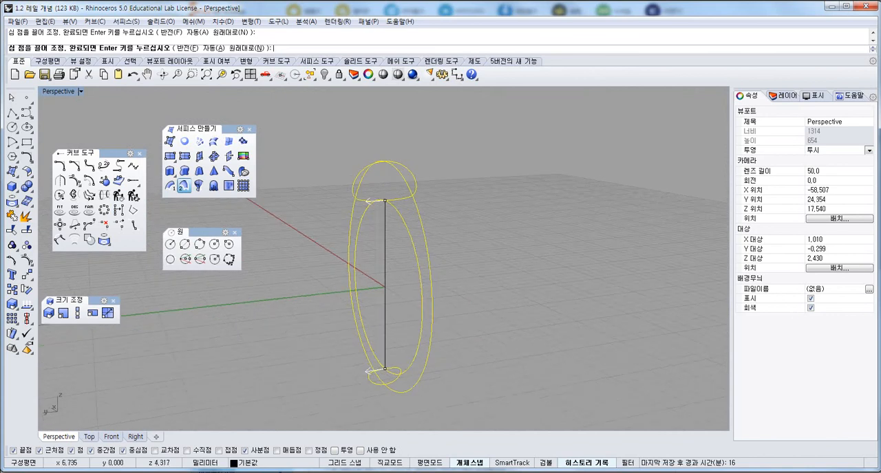
{"action": "scroll", "coordinate": [359, 215], "scroll_direction": "up", "scroll_amount": 8}
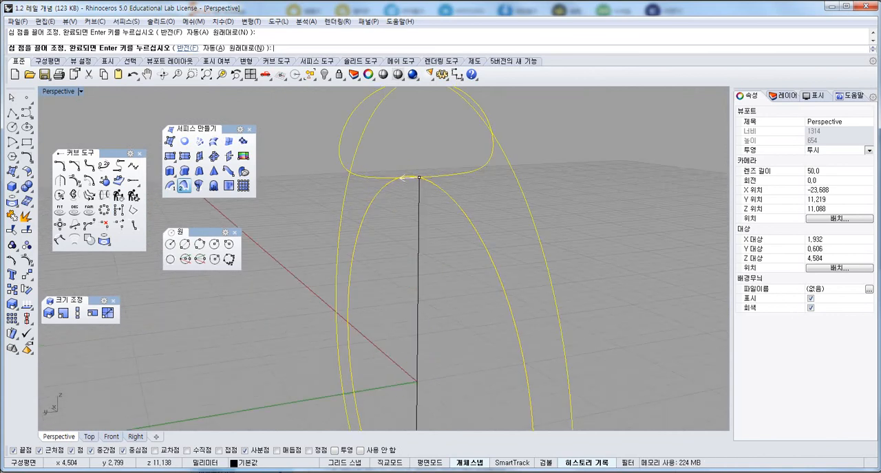
{"action": "left_click", "coordinate": [187, 48]}
{"action": "left_click", "coordinate": [417, 178]}
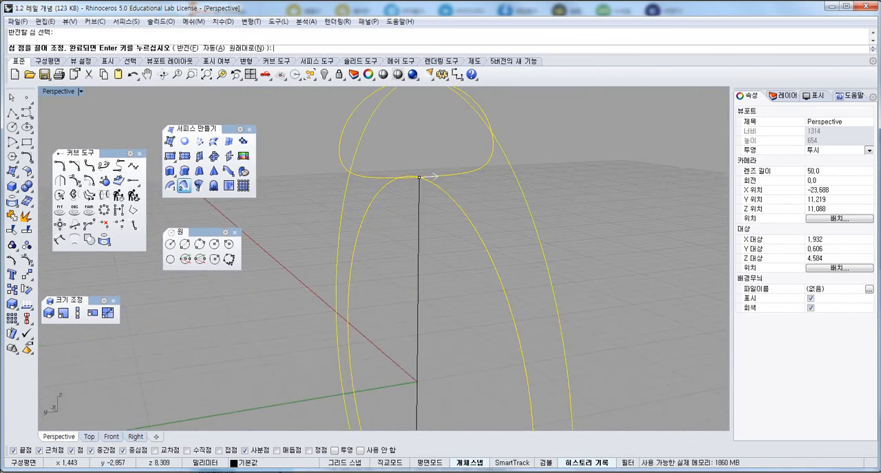
{"action": "scroll", "coordinate": [417, 234], "scroll_direction": "down", "scroll_amount": 6}
{"action": "right_click_drag", "start_coordinate": [417, 234], "coordinate": [403, 216]}
{"action": "left_click", "coordinate": [413, 167]}
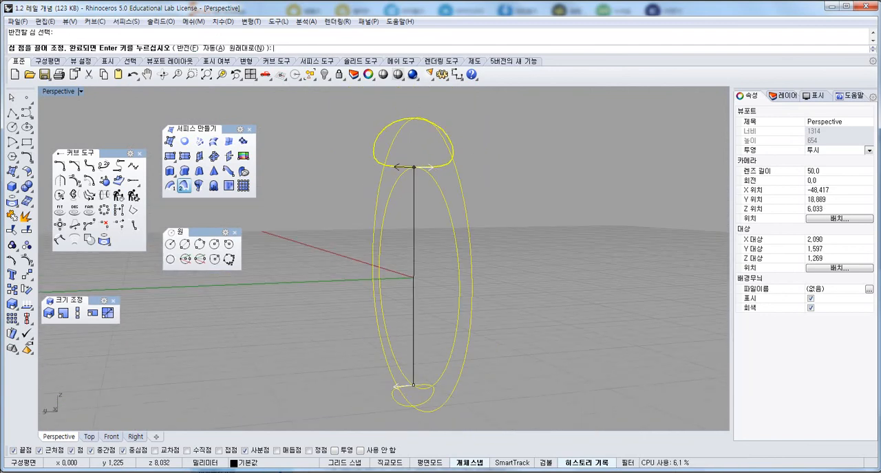
{"action": "key", "text": "Return"}
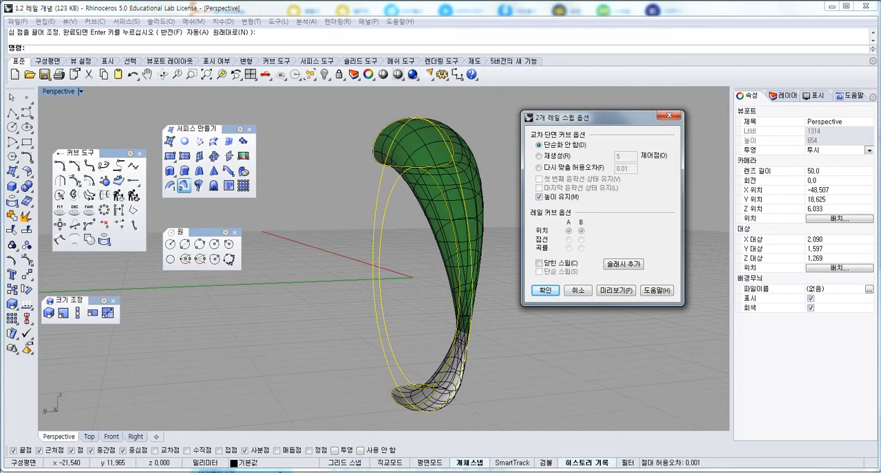
{"action": "key", "text": "Escape"}
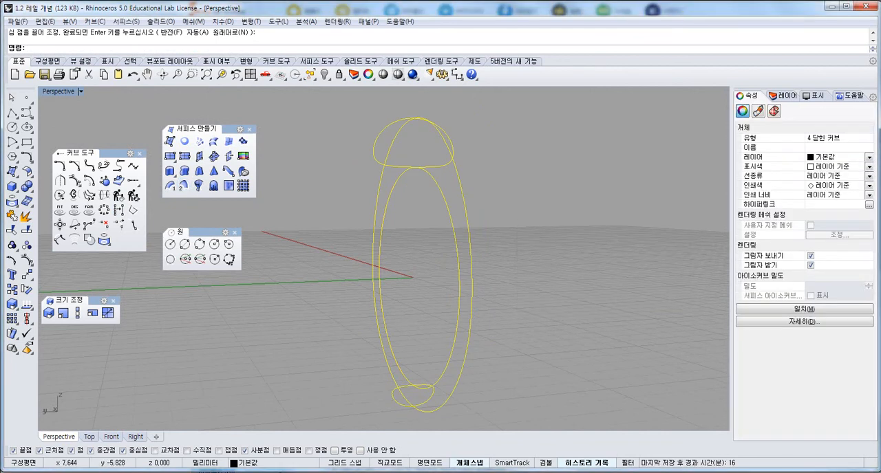
Repeat the two-rail sweep on the four curves and place both section seam points on the inner rail.
{"action": "key", "text": "Return"}
{"action": "left_click_drag", "start_coordinate": [413, 118], "coordinate": [413, 167]}
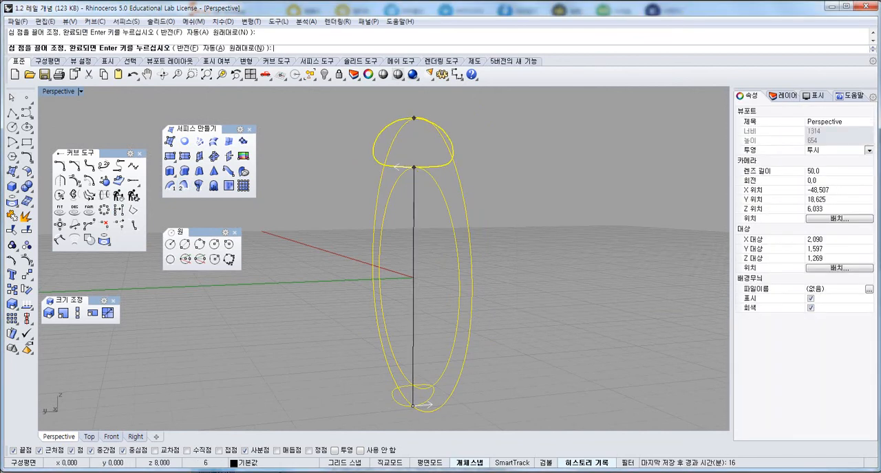
{"action": "left_click", "coordinate": [421, 406]}
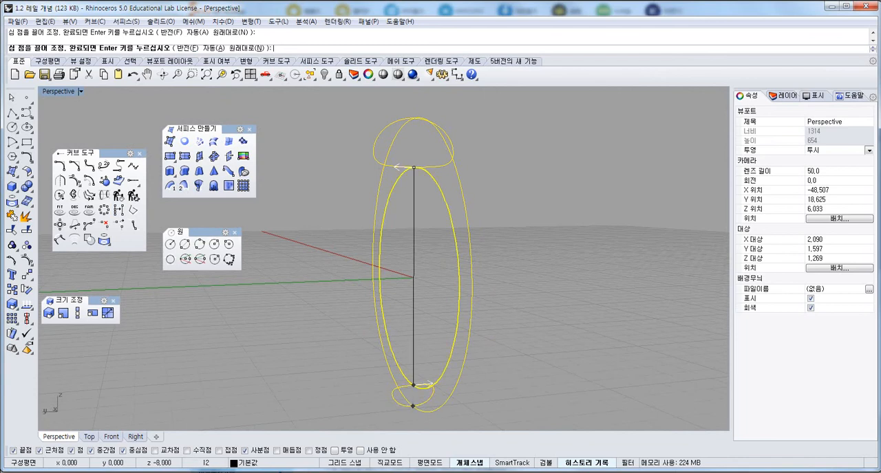
{"action": "left_click_drag", "start_coordinate": [413, 406], "coordinate": [413, 385]}
{"action": "right_click_drag", "start_coordinate": [447, 275], "coordinate": [390, 296]}
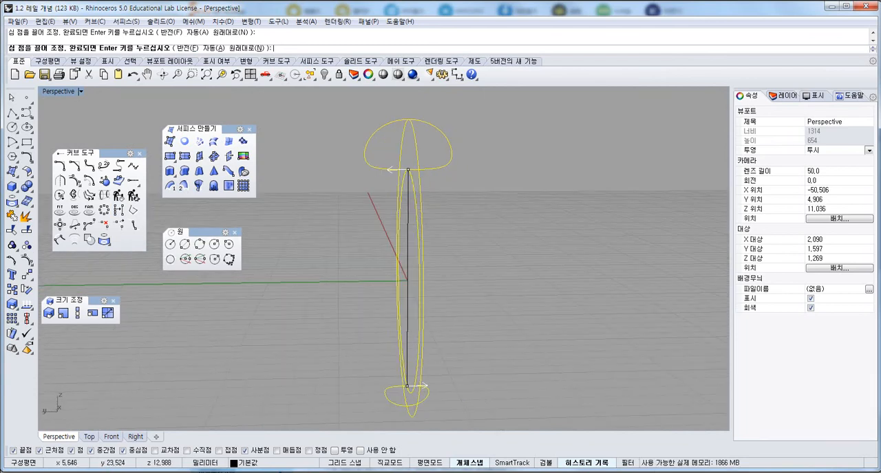
Flip the top section's seam direction to match the bottom section's, create the closed sweep, and clear the selection.
{"action": "left_click", "coordinate": [187, 48]}
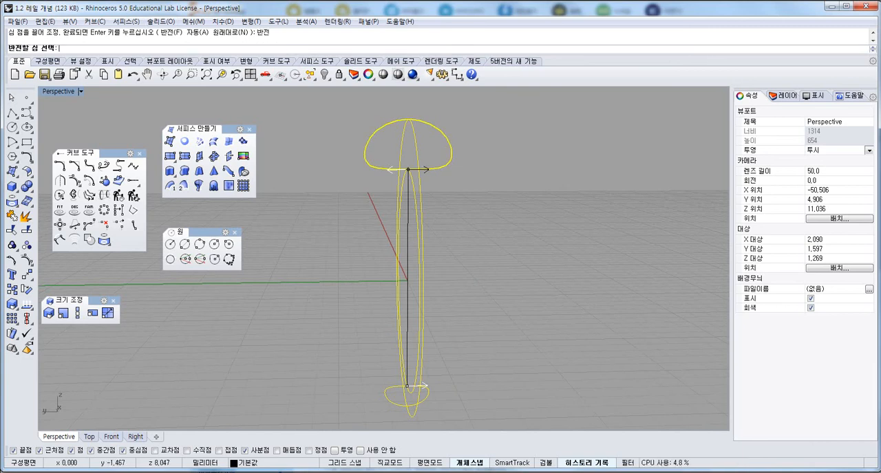
{"action": "left_click", "coordinate": [428, 170]}
{"action": "right_click_drag", "start_coordinate": [428, 284], "coordinate": [511, 292]}
{"action": "key", "text": "Return"}
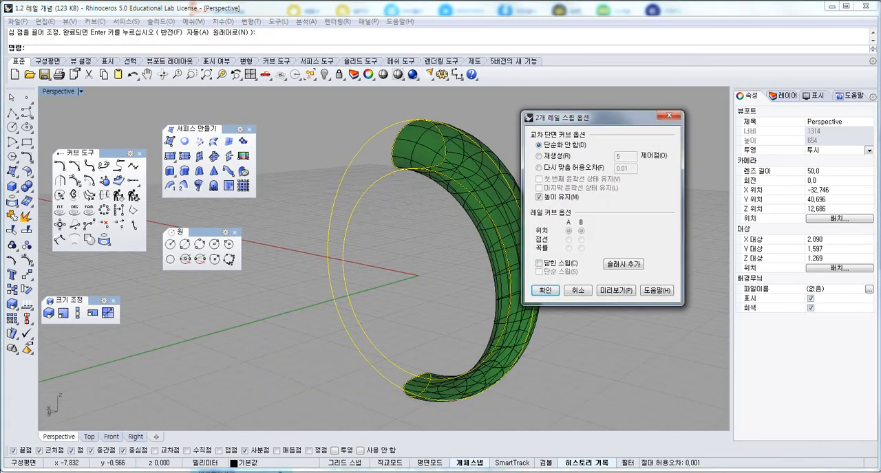
{"action": "left_click", "coordinate": [545, 291]}
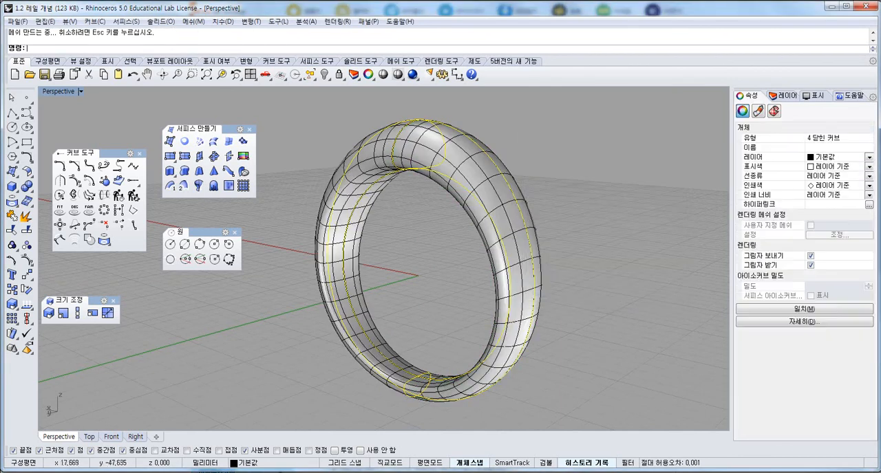
{"action": "left_click", "coordinate": [349, 104]}
Examine the swept ring surface from above, from below and inside, and in the four-view layout.
{"action": "right_click_drag", "start_coordinate": [349, 102], "coordinate": [464, 115]}
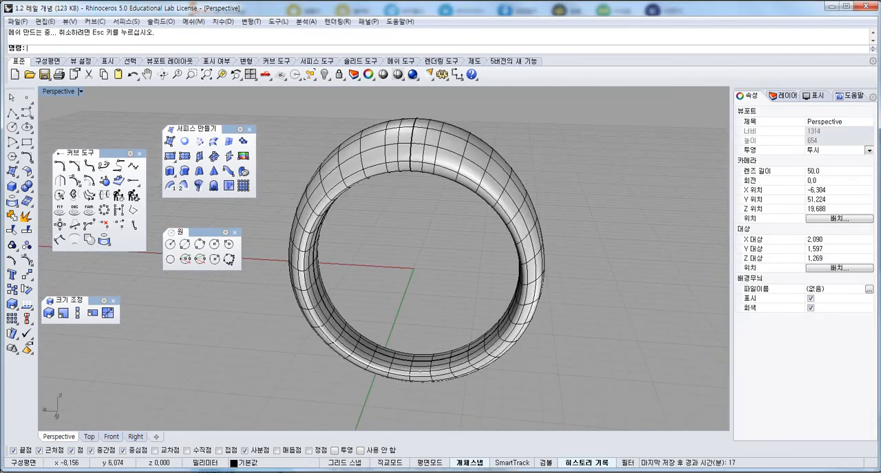
{"action": "right_click_drag", "start_coordinate": [473, 403], "coordinate": [431, 234]}
{"action": "scroll", "coordinate": [429, 232], "scroll_direction": "up", "scroll_amount": 4}
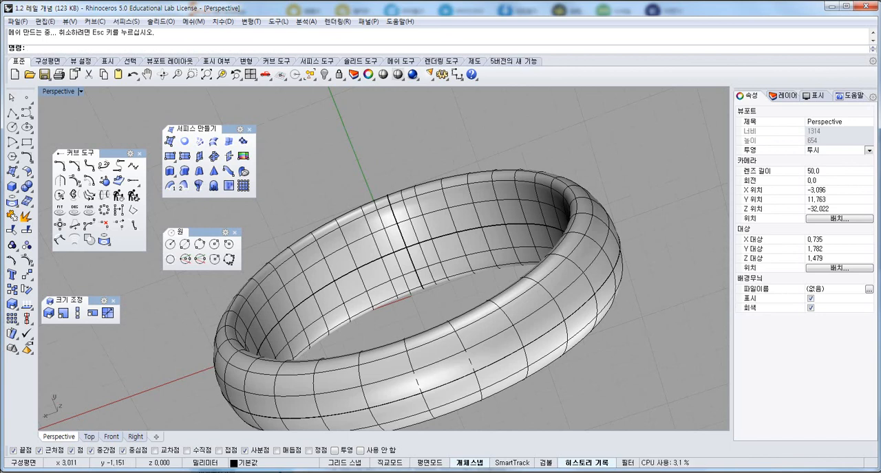
{"action": "right_click_drag", "start_coordinate": [395, 110], "coordinate": [380, 227]}
{"action": "scroll", "coordinate": [380, 228], "scroll_direction": "down", "scroll_amount": 5}
{"action": "scroll", "coordinate": [383, 232], "scroll_direction": "down", "scroll_amount": 2}
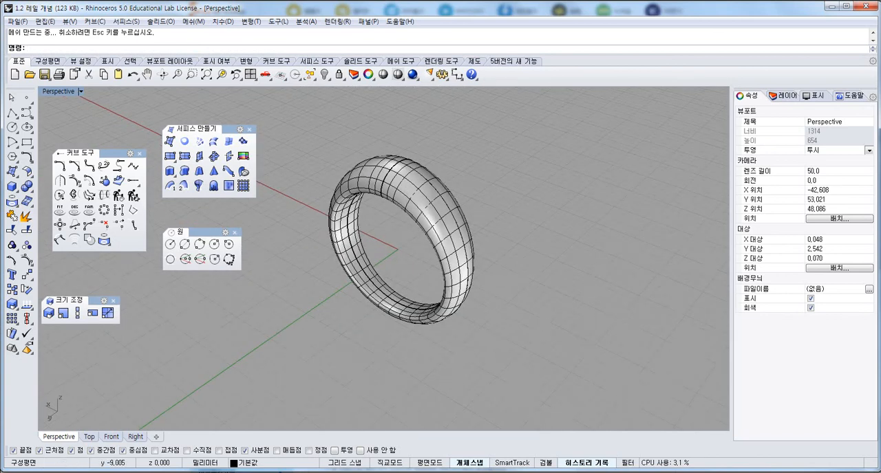
{"action": "right_click_drag", "start_coordinate": [463, 230], "coordinate": [428, 219]}
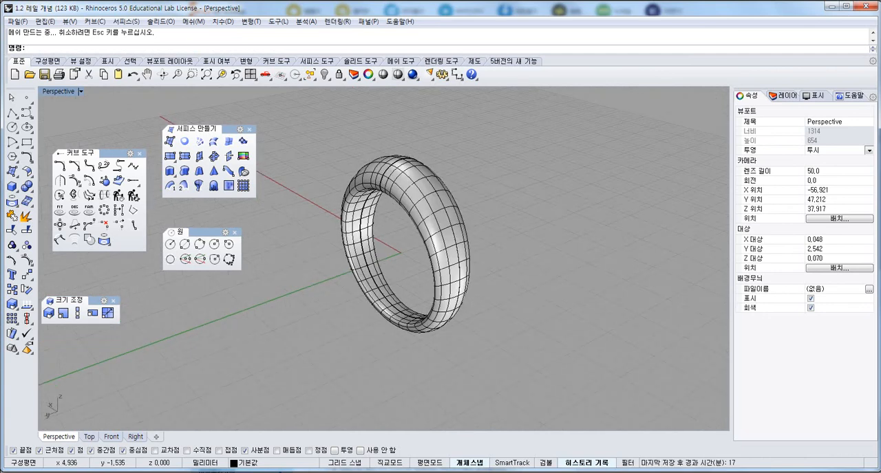
{"action": "type", "text": "4View"}
{"action": "key", "text": "Return"}
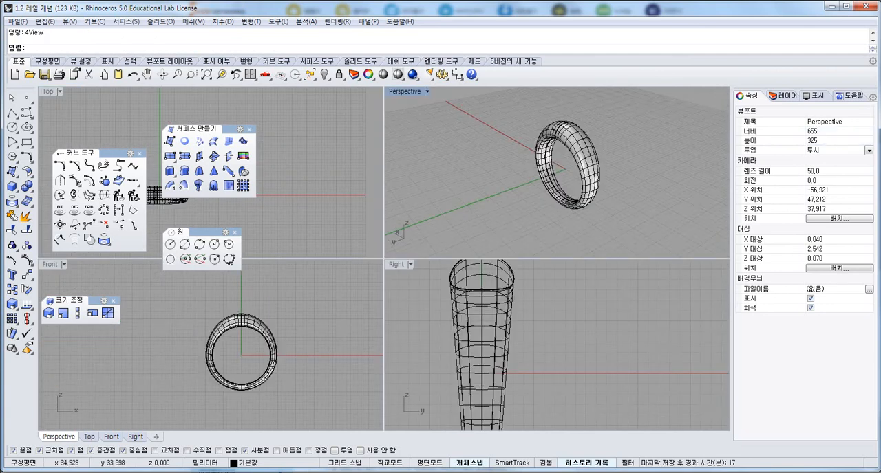